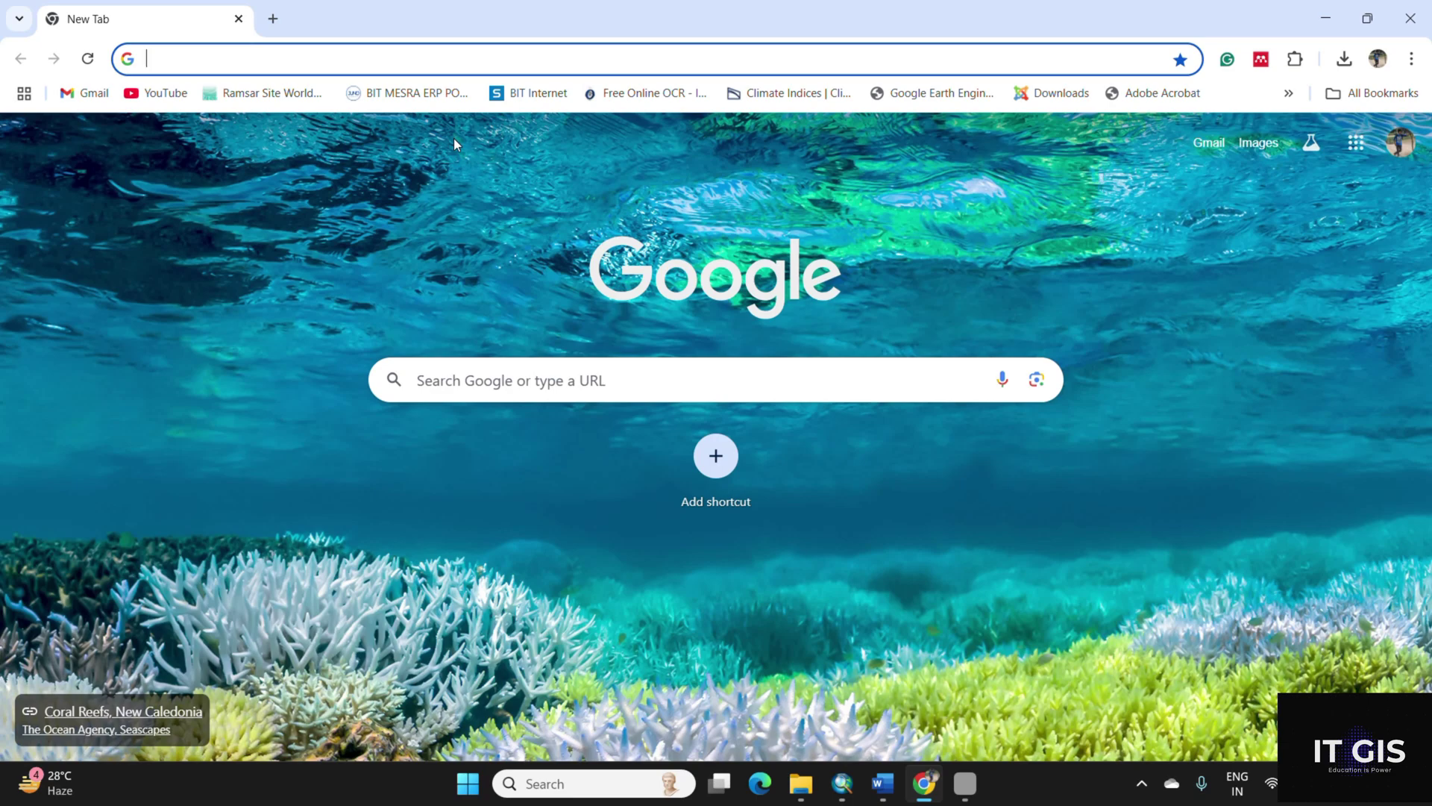
Search the web for 'gsi' from the address bar.
{"action": "left_click", "coordinate": [409, 58]}
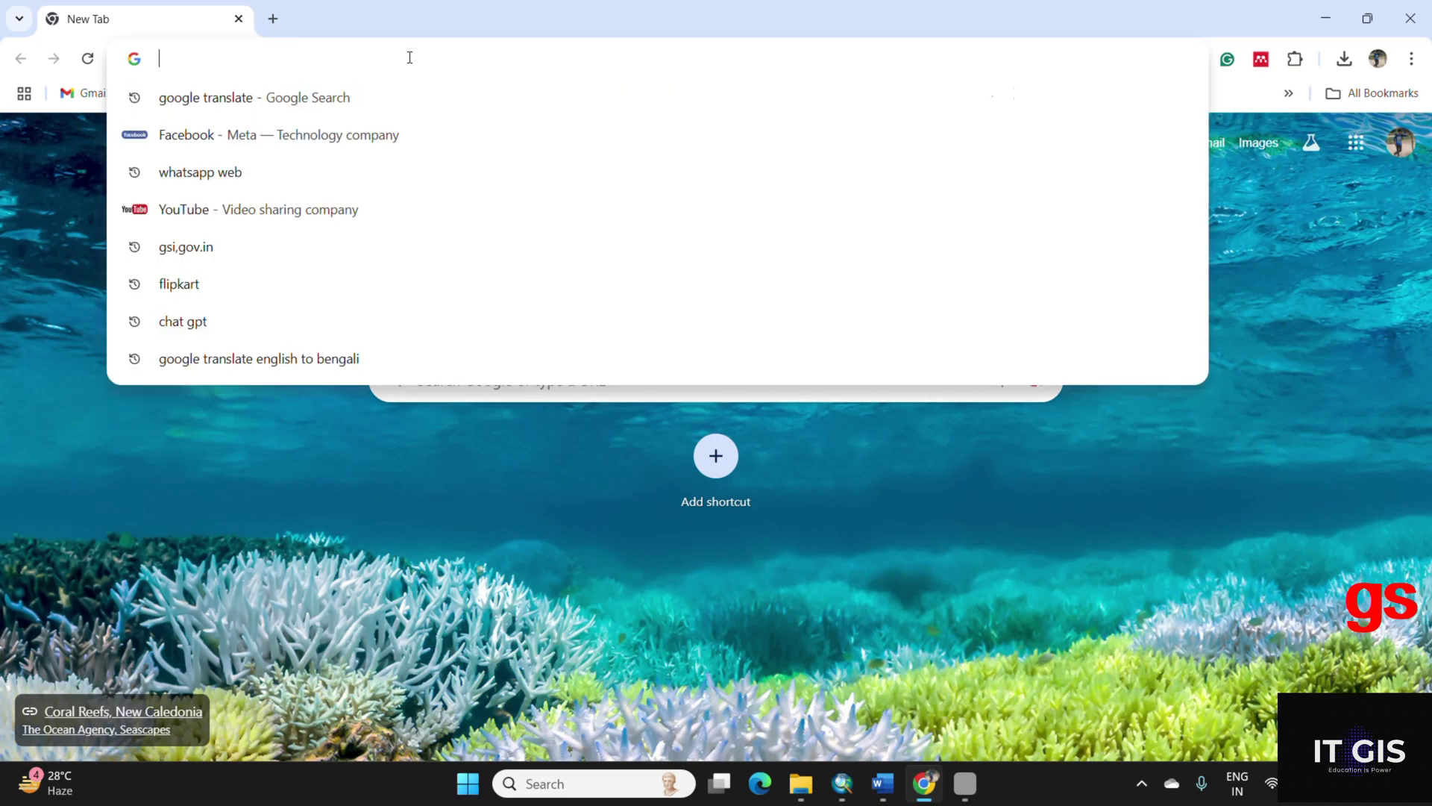
{"action": "type", "text": "gsi"}
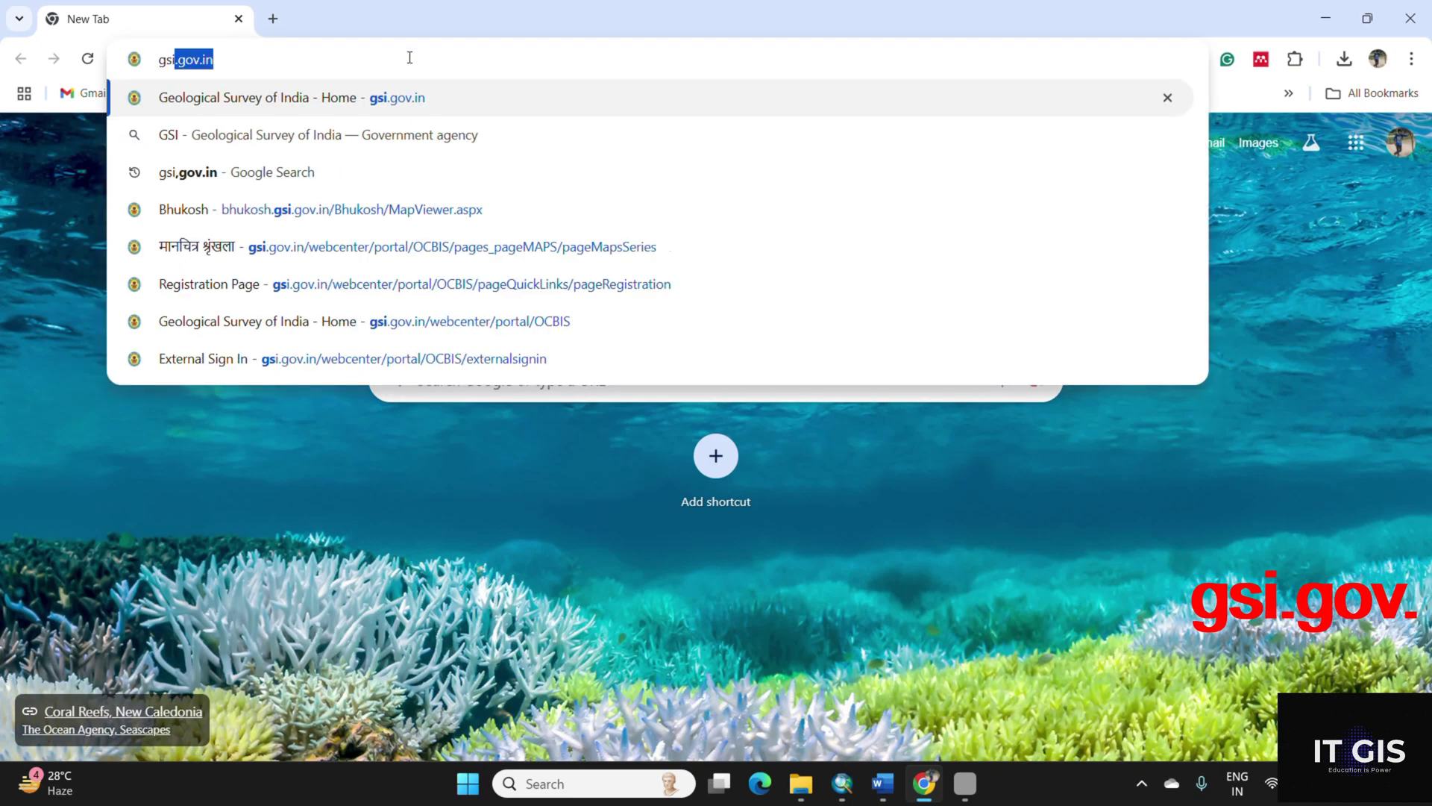
{"action": "key", "text": "Delete"}
{"action": "key", "text": "Return"}
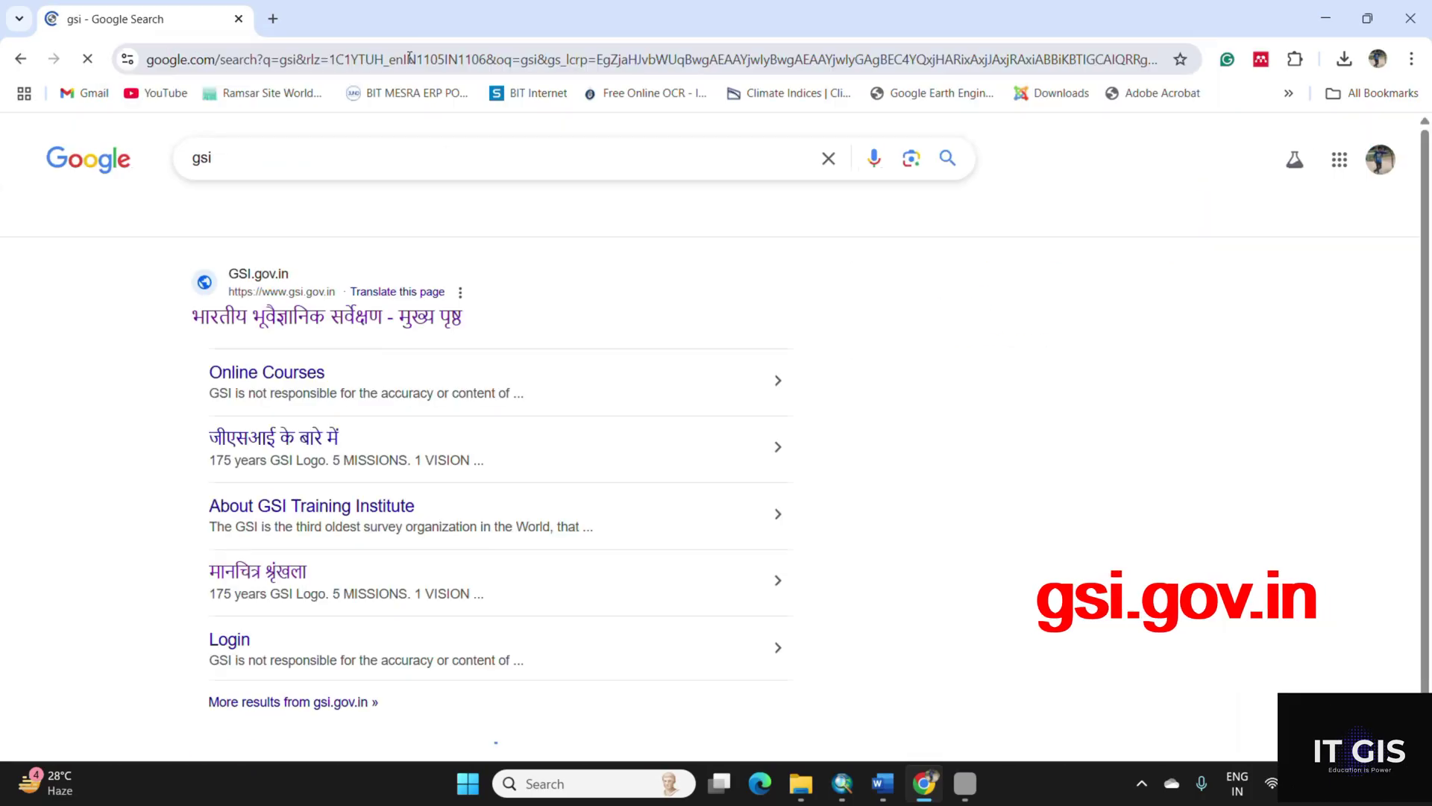
Open the gsi.gov.in homepage and scroll down to its Bhukosh section.
{"action": "left_click", "coordinate": [302, 319]}
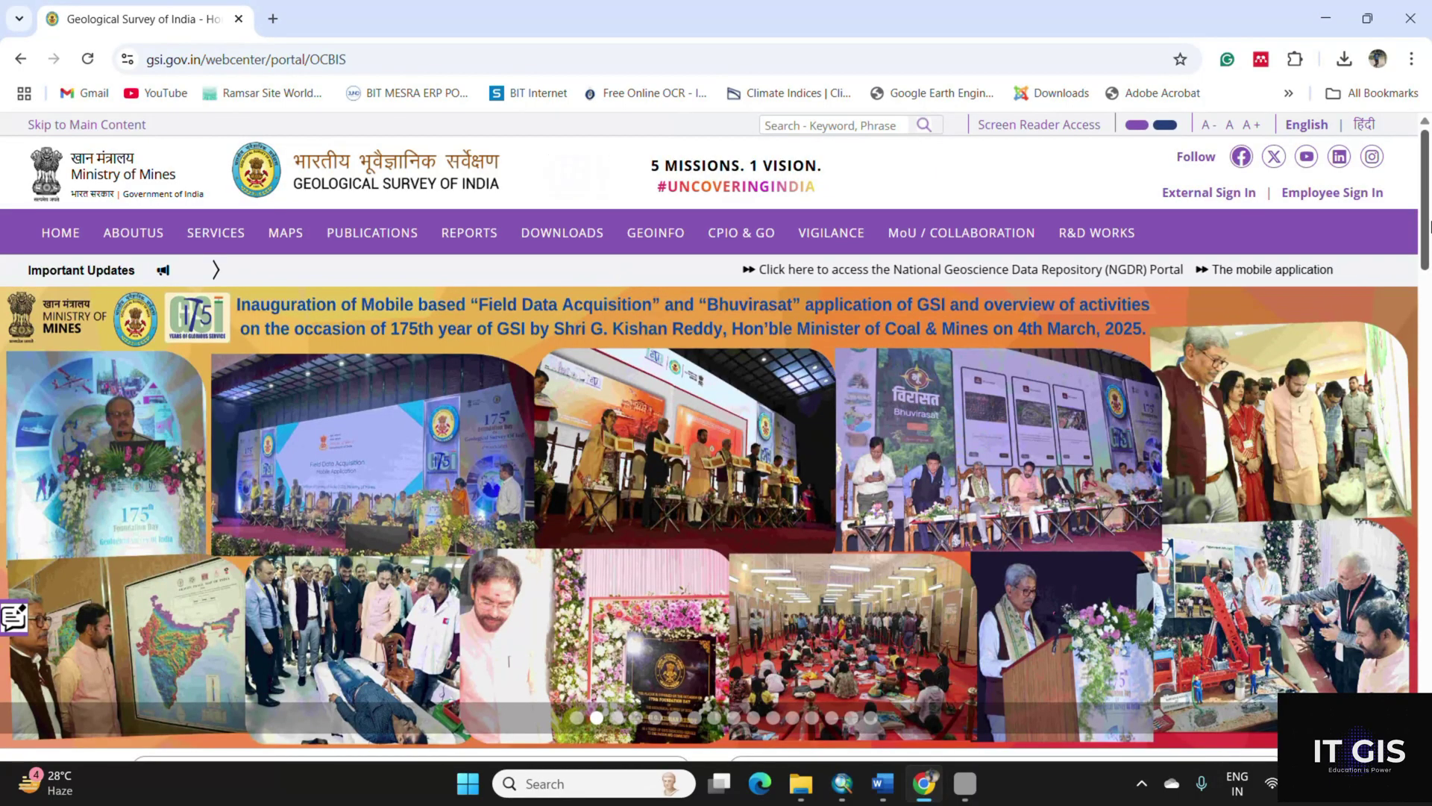
{"action": "scroll", "coordinate": [1429, 234], "scroll_direction": "down", "scroll_amount": 1}
{"action": "left_click_drag", "start_coordinate": [1430, 235], "coordinate": [1429, 473]}
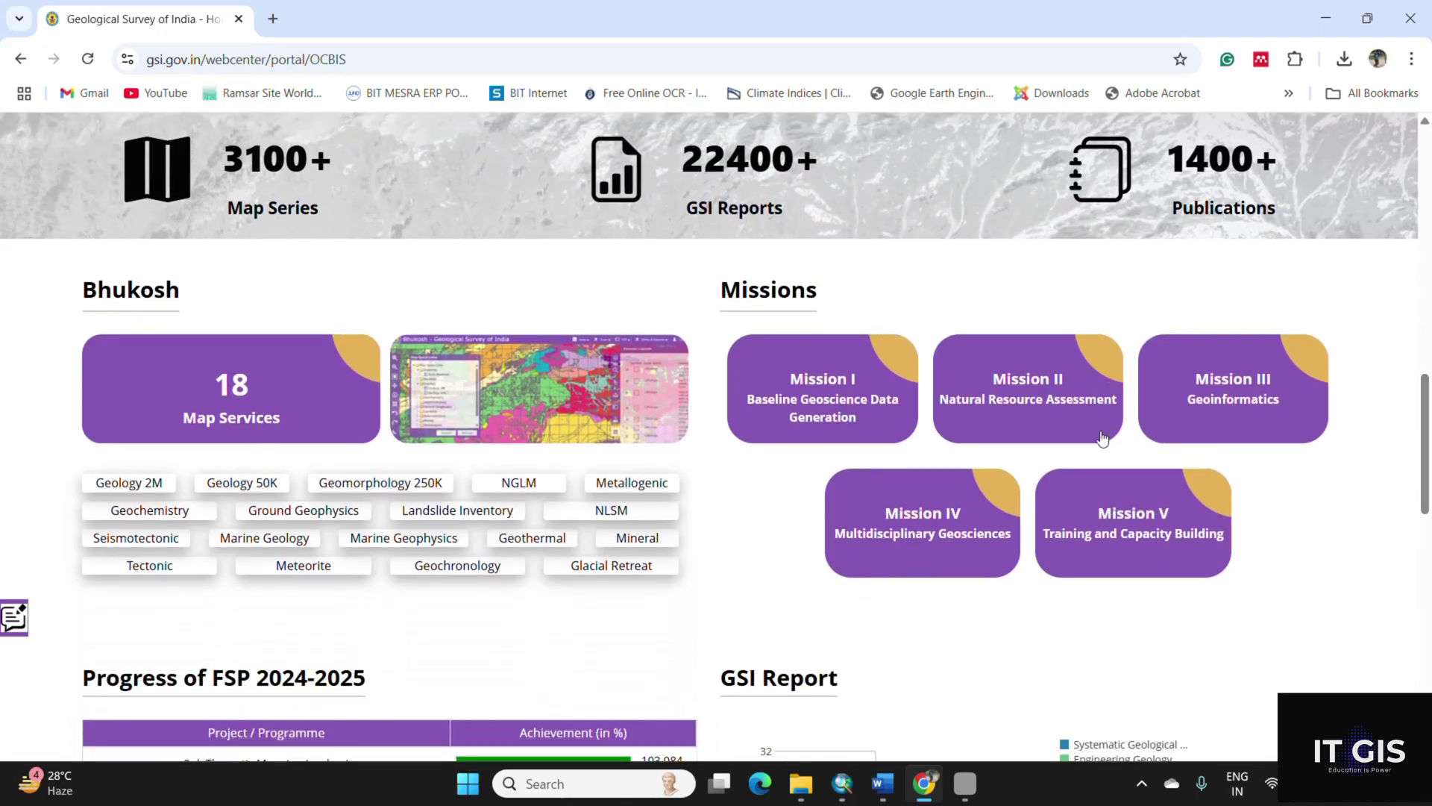
{"action": "left_click", "coordinate": [502, 380]}
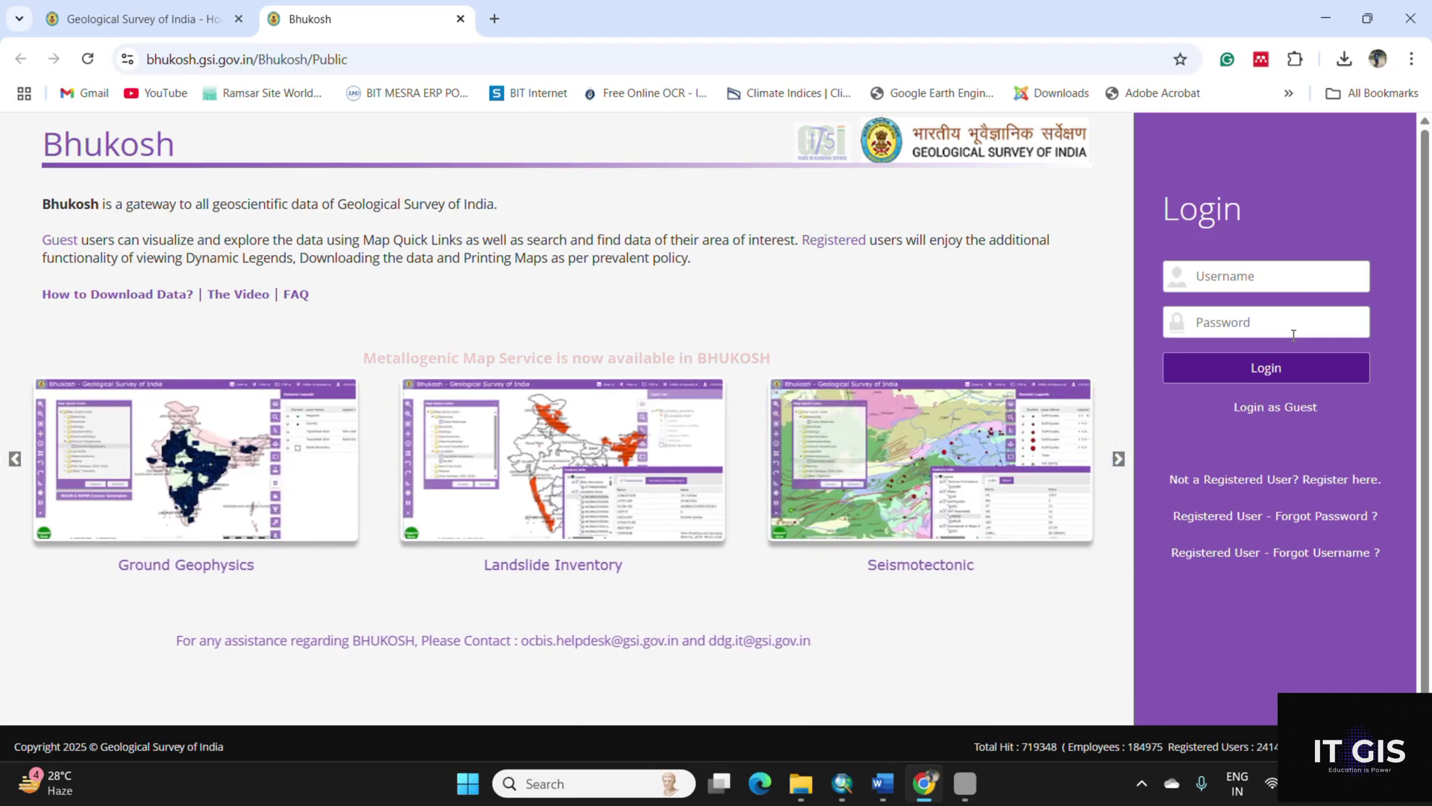
{"action": "left_click", "coordinate": [1247, 482]}
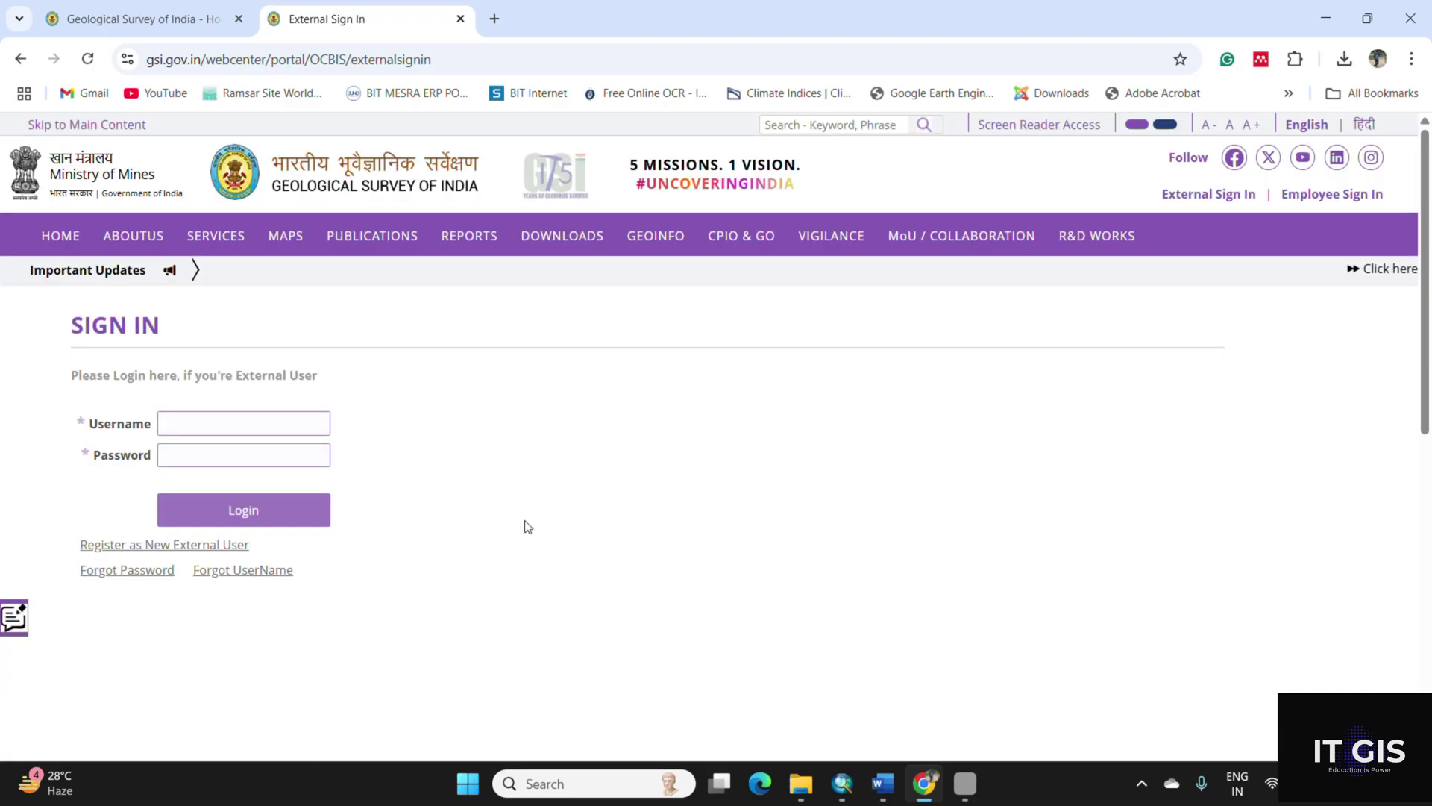
{"action": "left_click", "coordinate": [205, 547]}
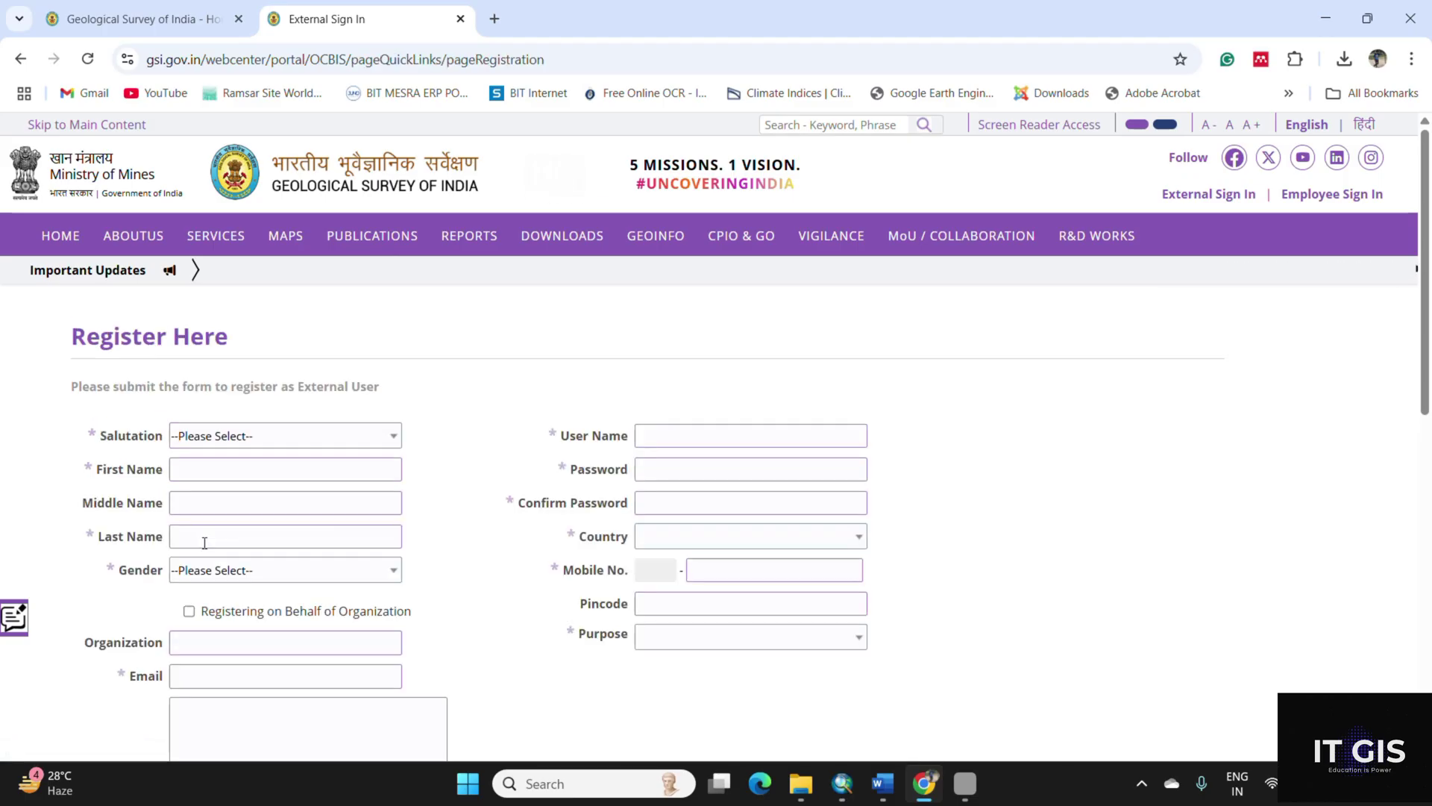
{"action": "left_click_drag", "start_coordinate": [1427, 285], "coordinate": [1429, 380]}
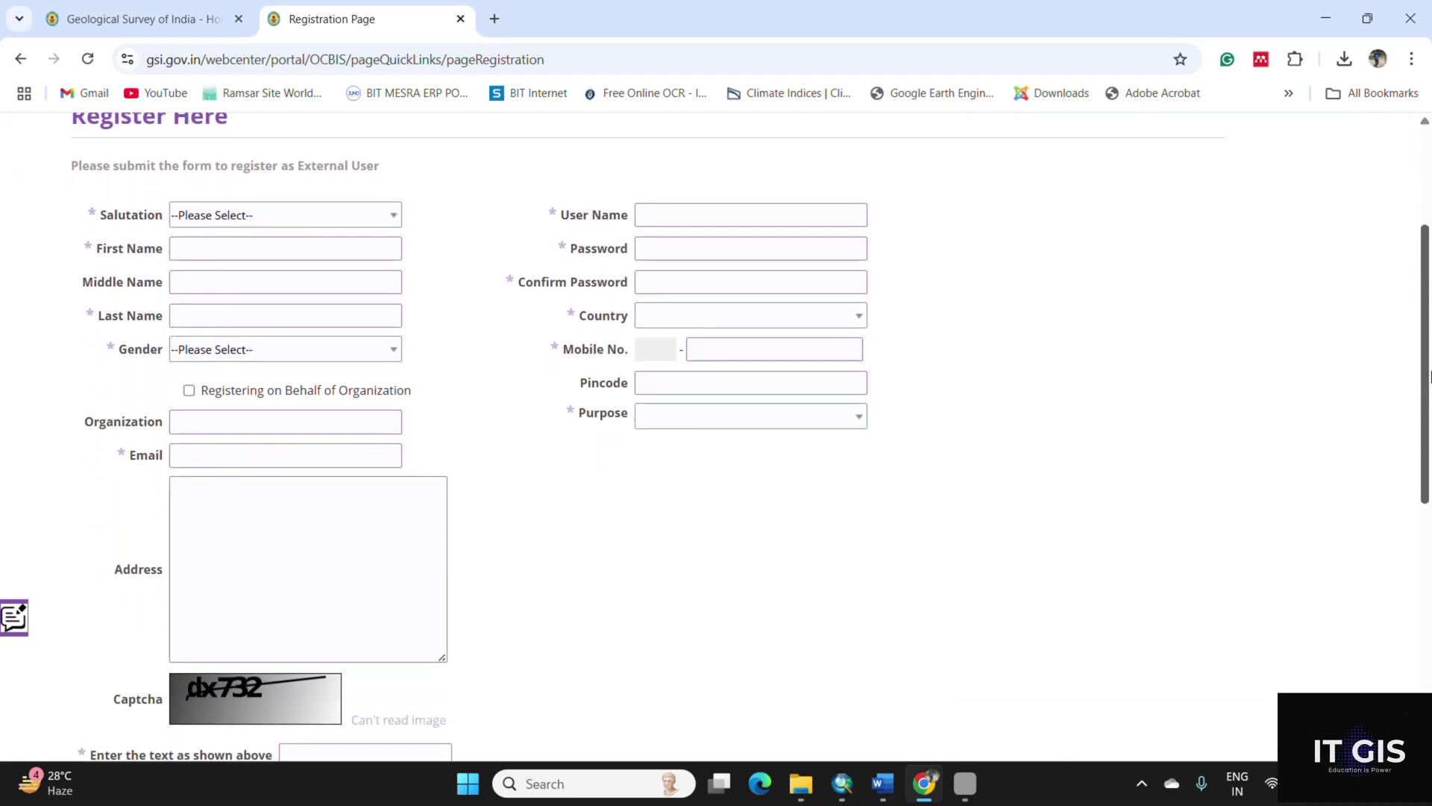
{"action": "scroll", "coordinate": [975, 274], "scroll_direction": "down", "scroll_amount": 2}
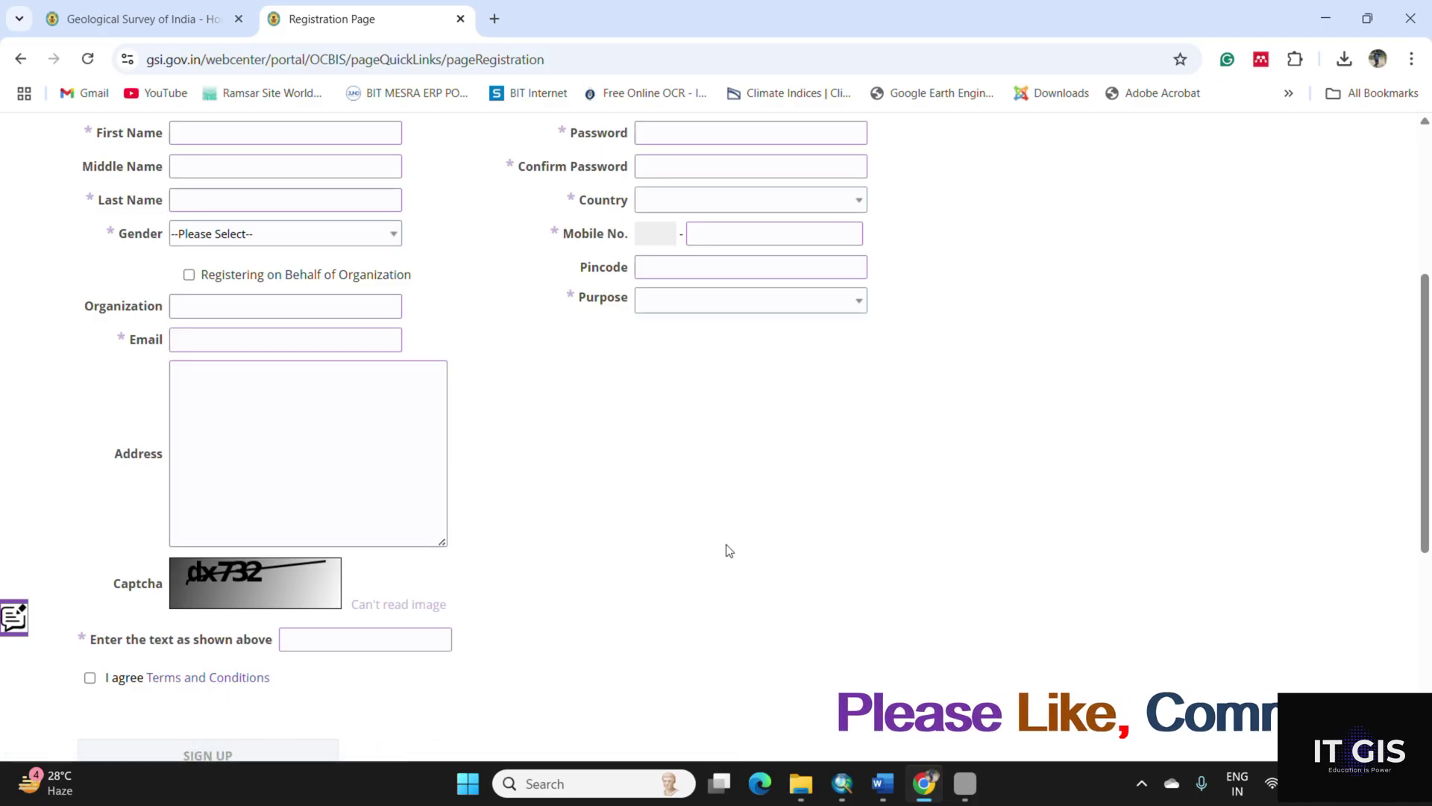
{"action": "scroll", "coordinate": [730, 548], "scroll_direction": "up", "scroll_amount": 3}
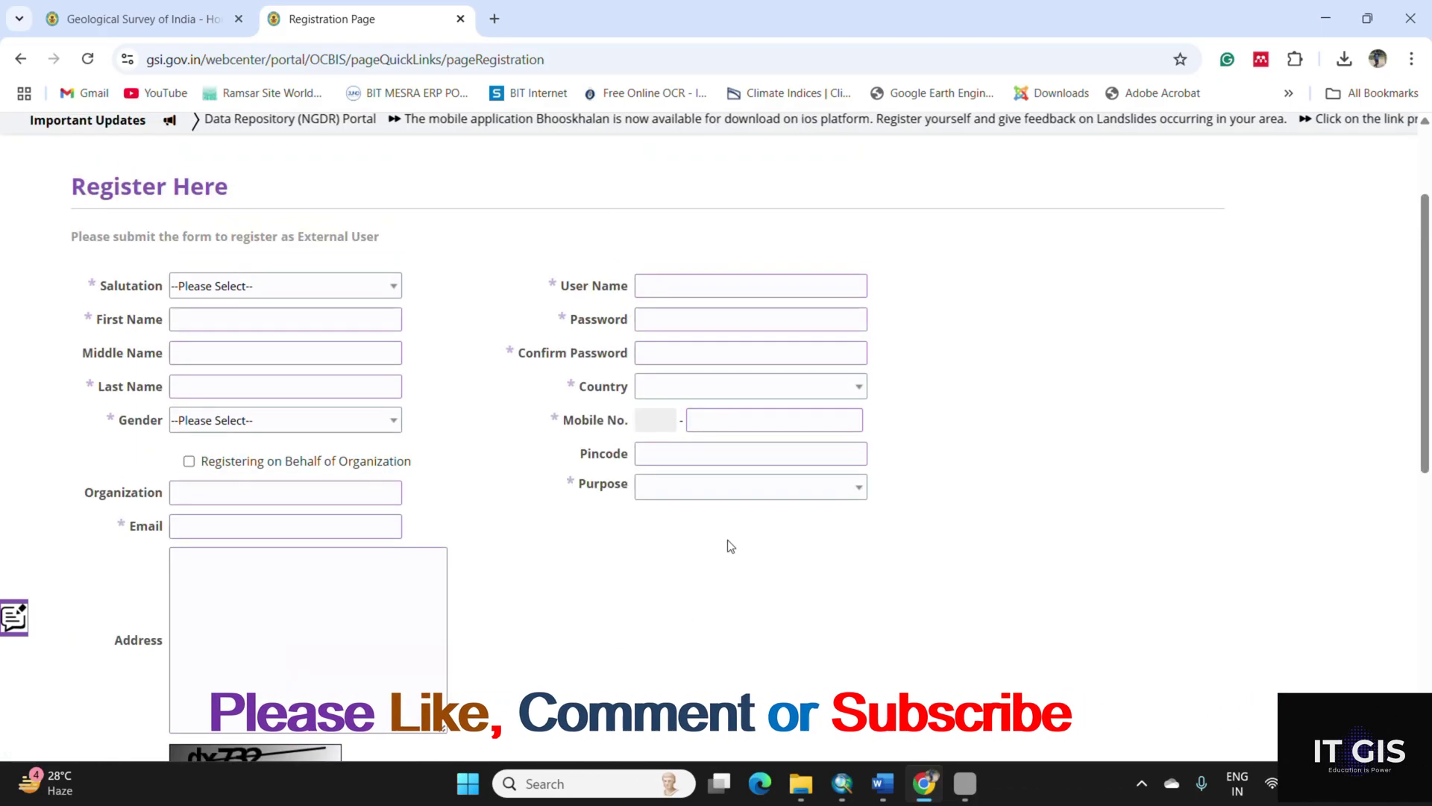
{"action": "key", "text": "alt+Left"}
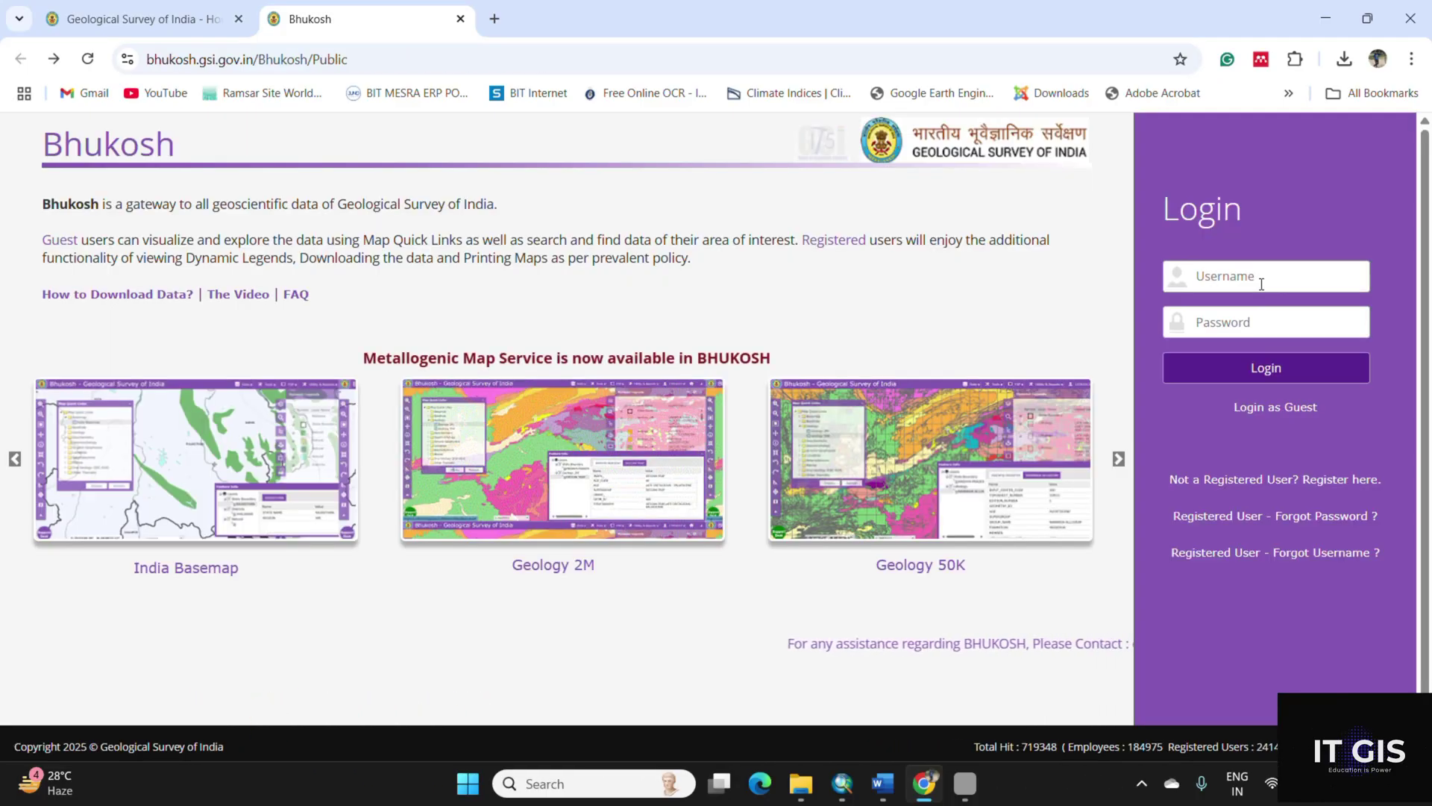
Log in to Bhukosh with the registered account's username and password.
{"action": "left_click", "coordinate": [1265, 276]}
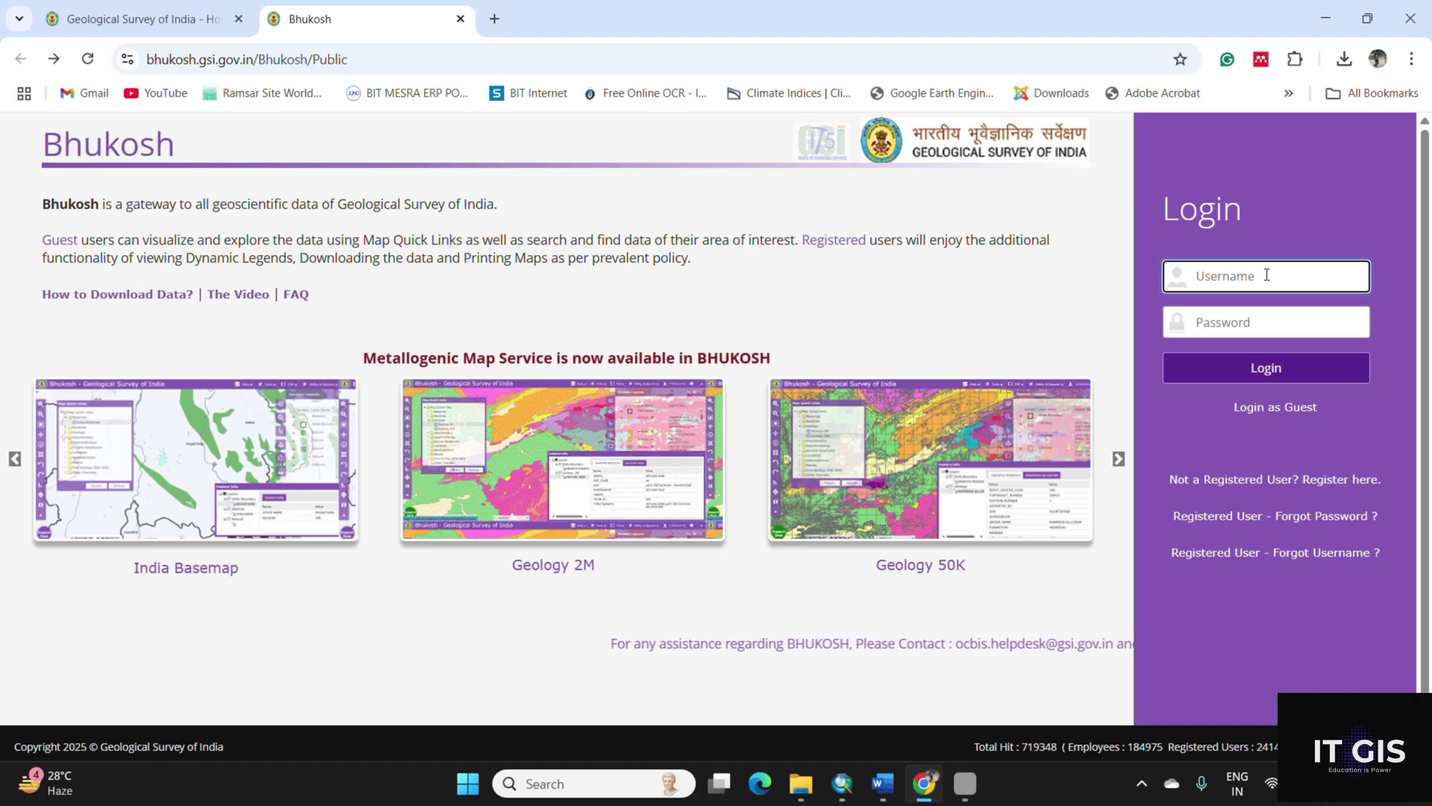
{"action": "key", "text": "Tab"}
{"action": "type", "text": "•••••"}
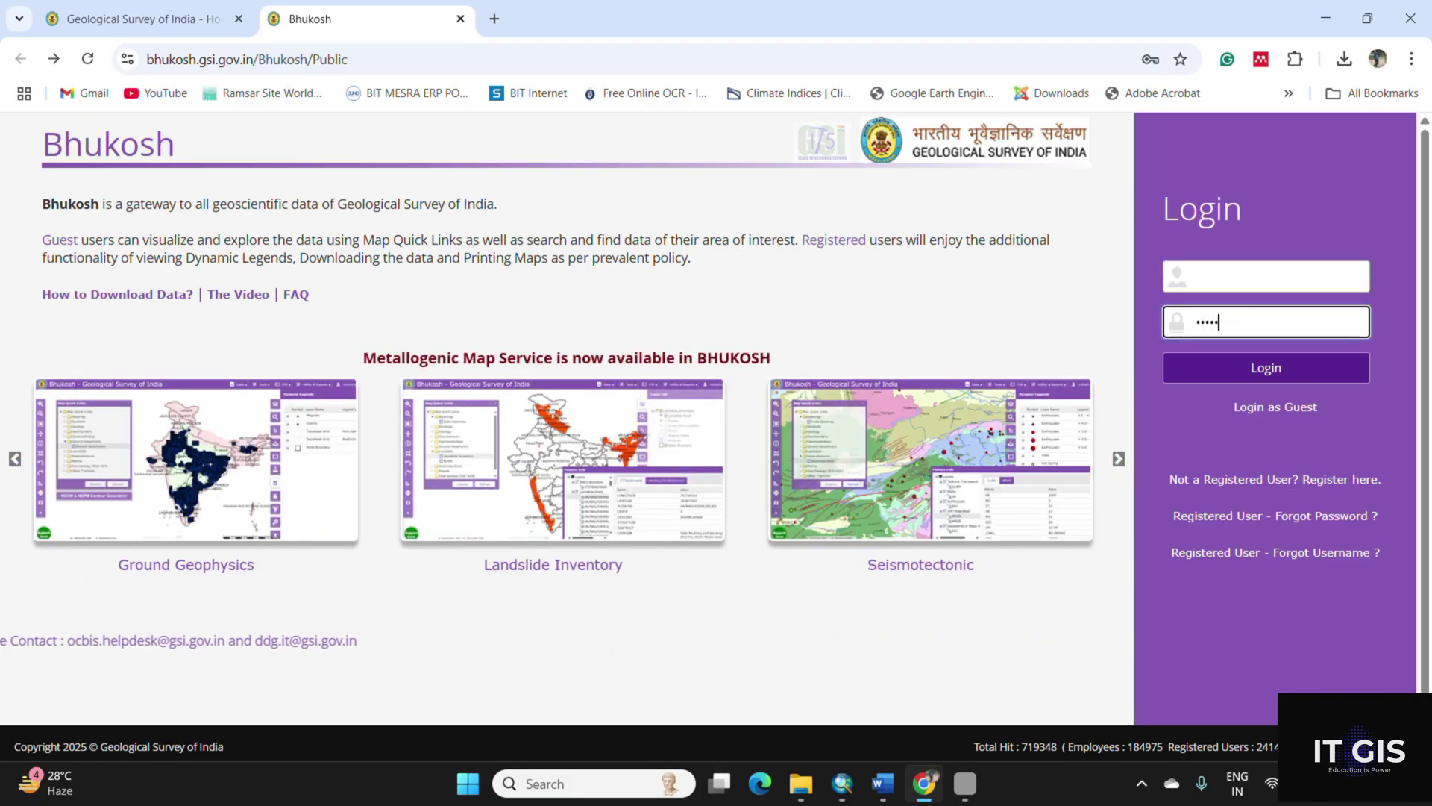
{"action": "type", "text": "•••••"}
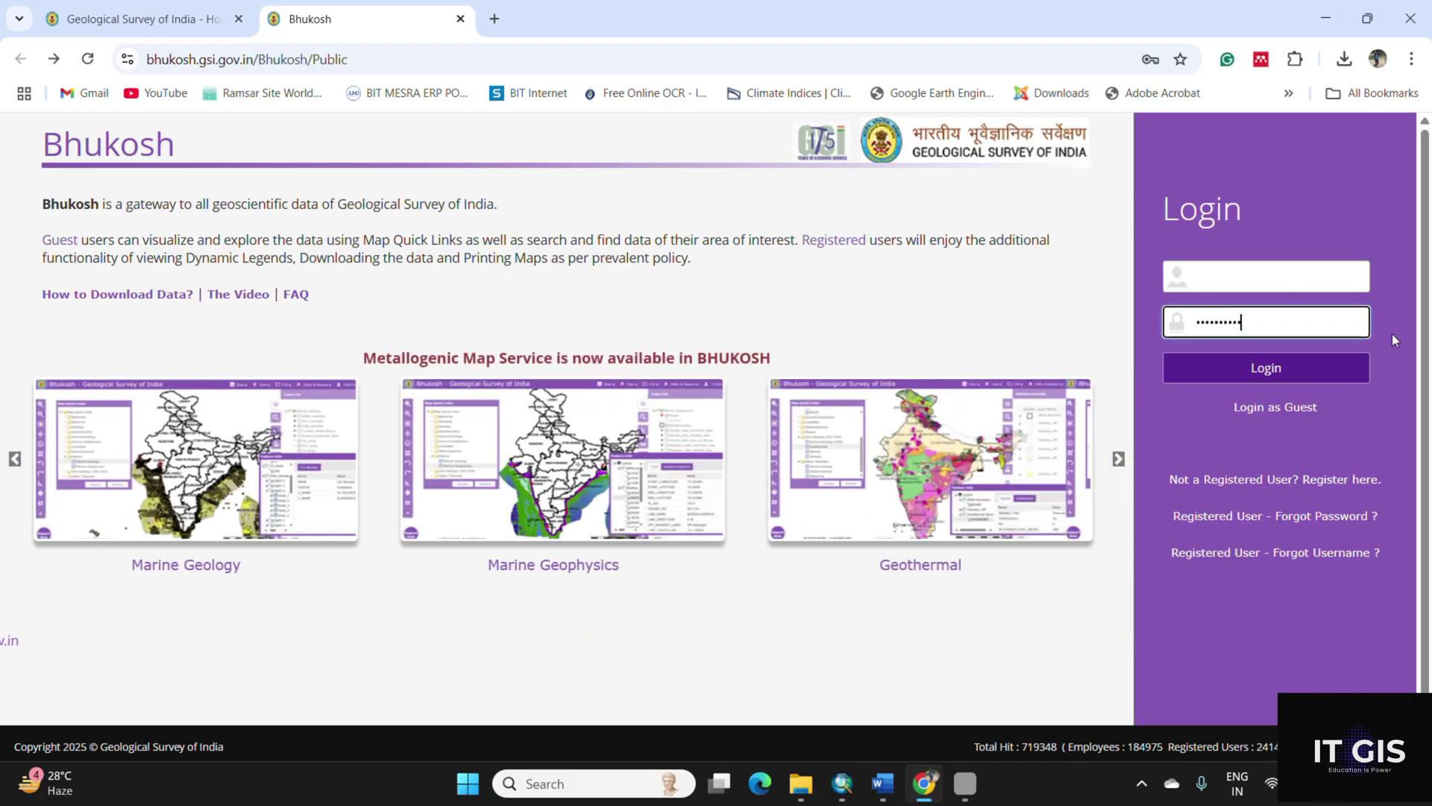
{"action": "left_click", "coordinate": [1296, 381]}
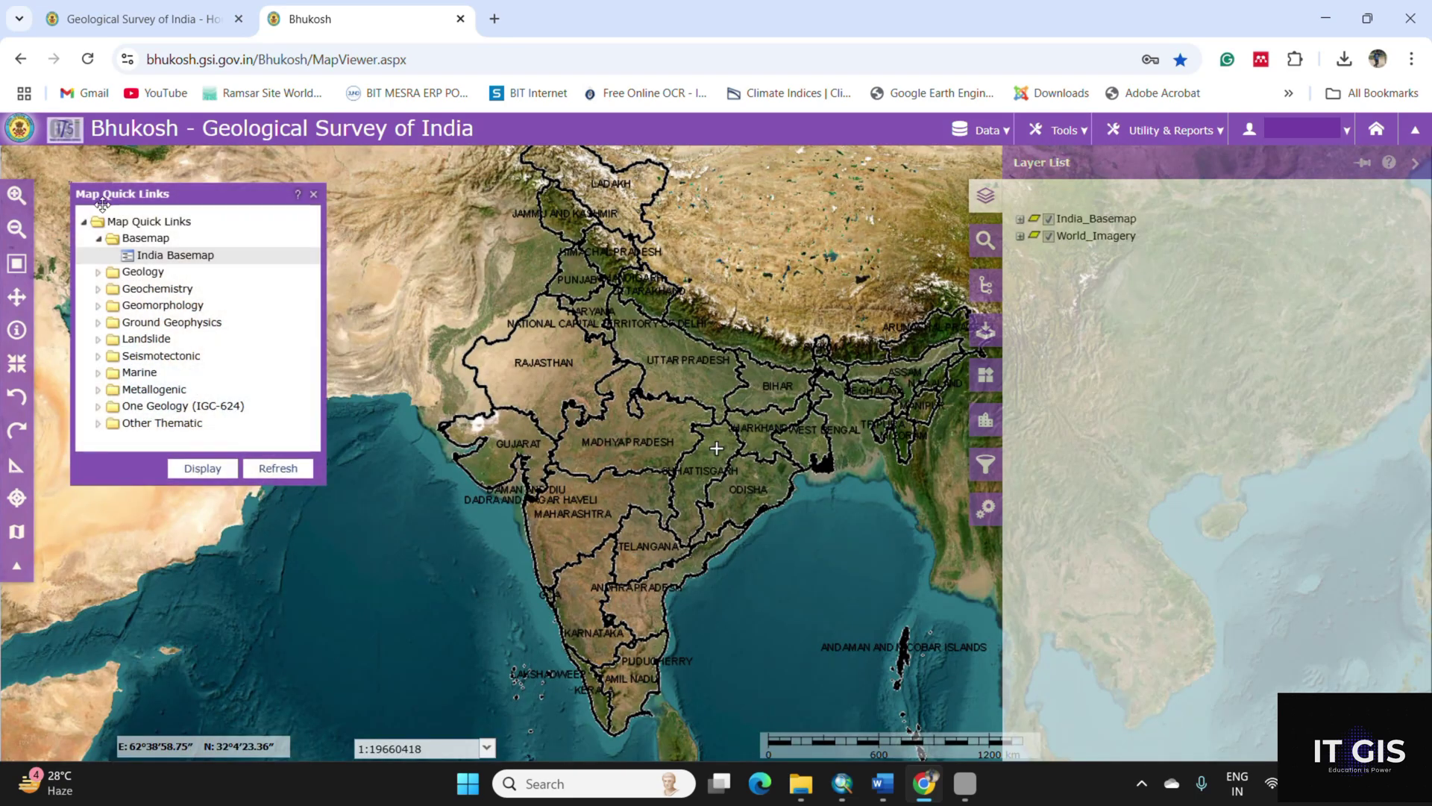
Display the Geomorphology 250K layer from Map Quick Links, then bring up Unified Search.
{"action": "left_click", "coordinate": [99, 308]}
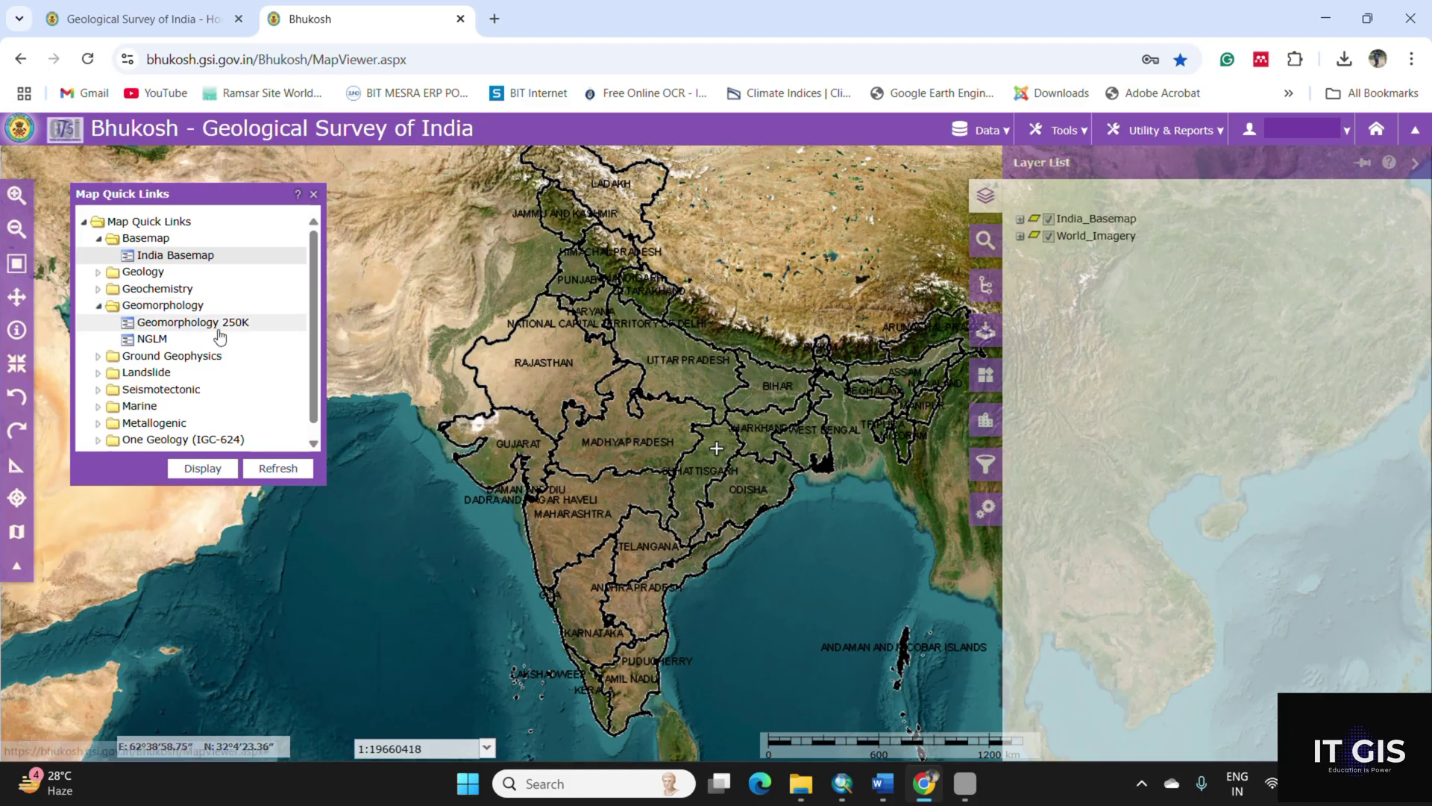
{"action": "mouse_move", "coordinate": [220, 336]}
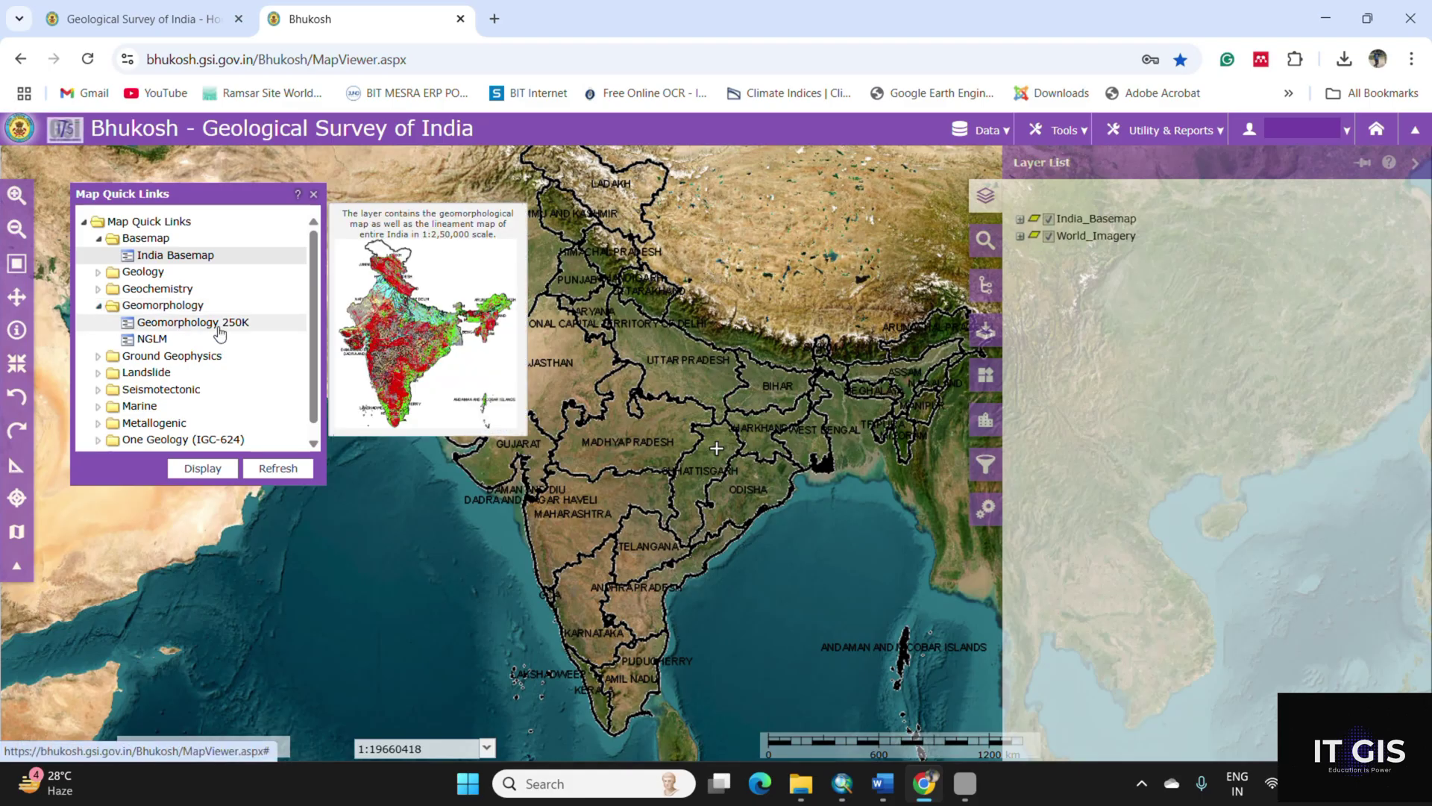
{"action": "left_click", "coordinate": [220, 333]}
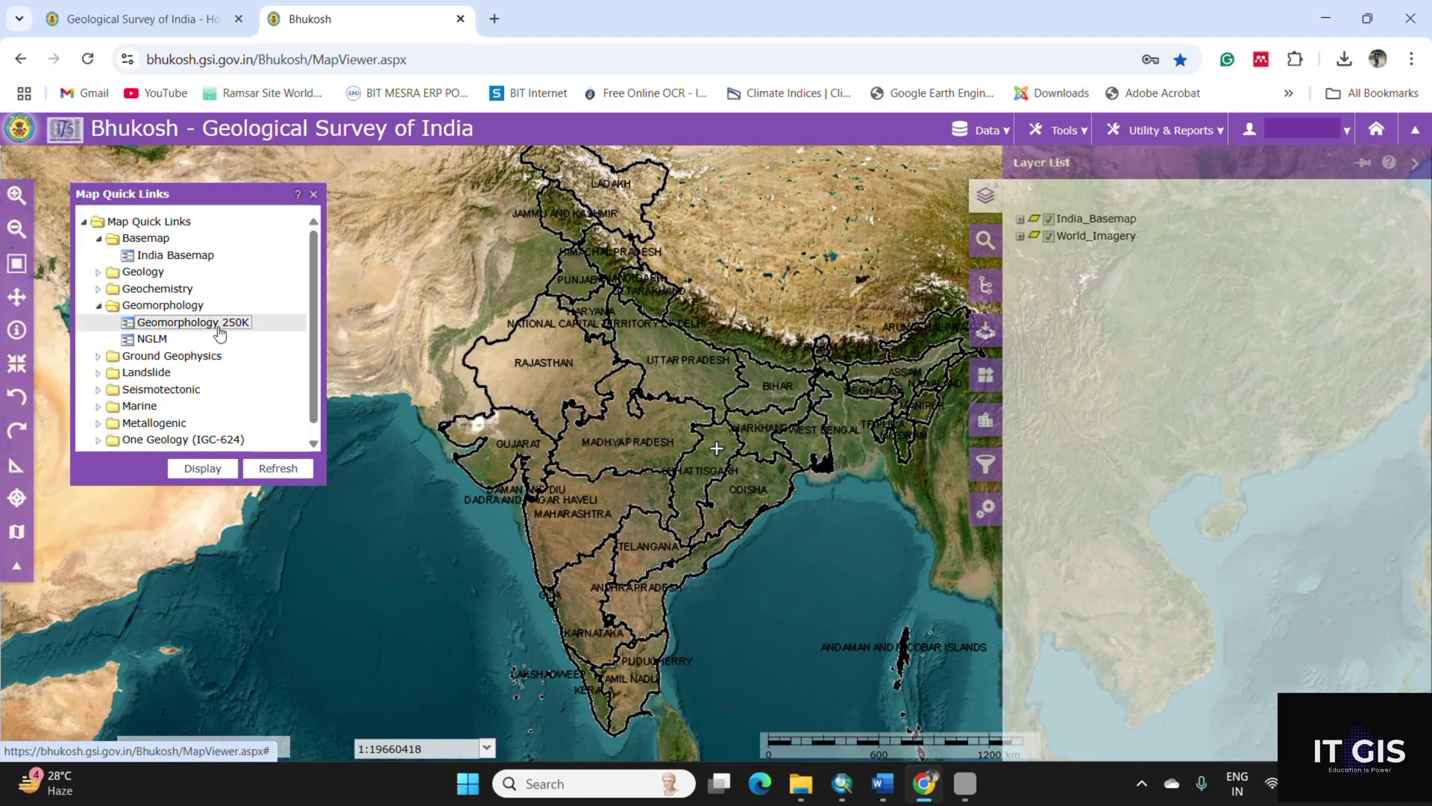
{"action": "left_click", "coordinate": [211, 470]}
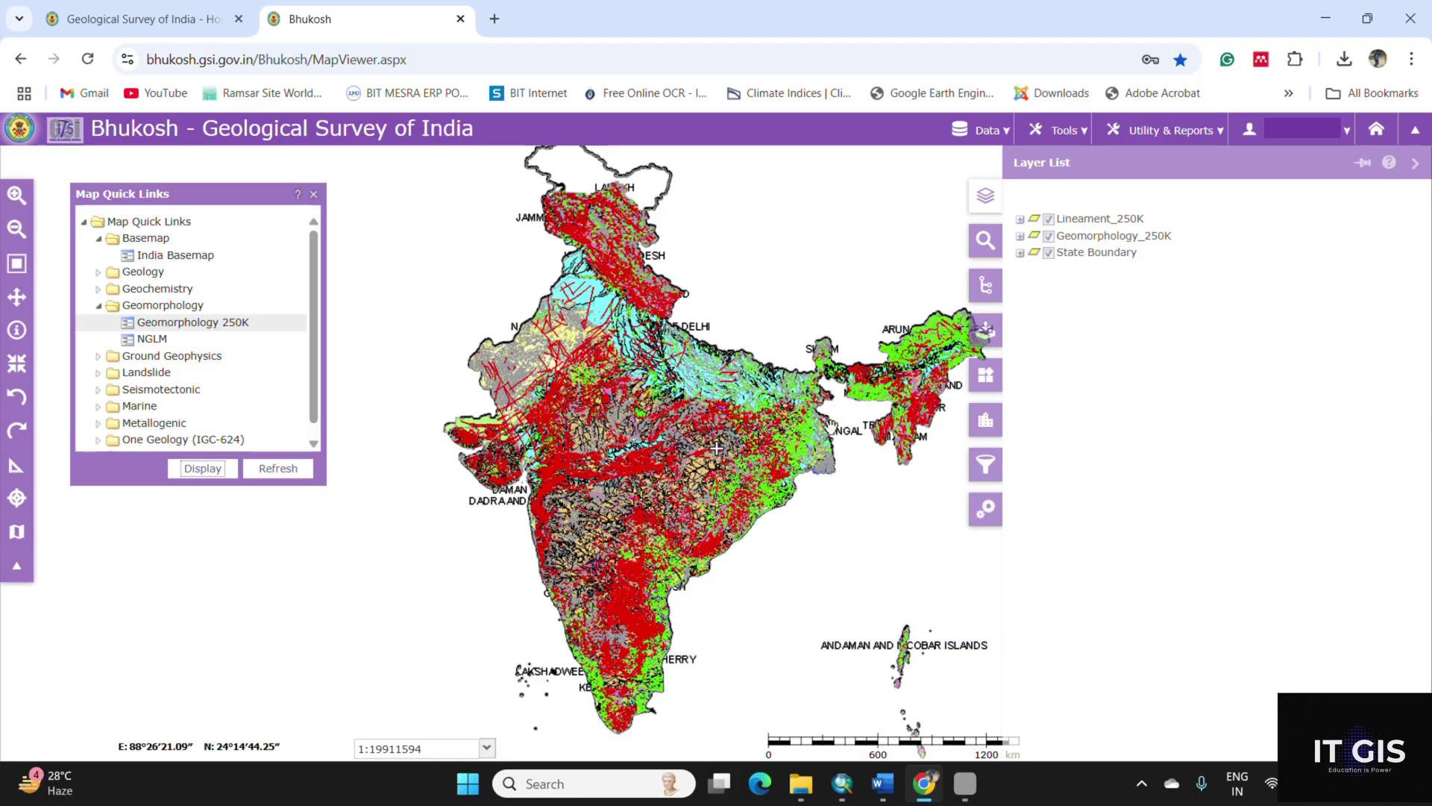
{"action": "left_click", "coordinate": [984, 242]}
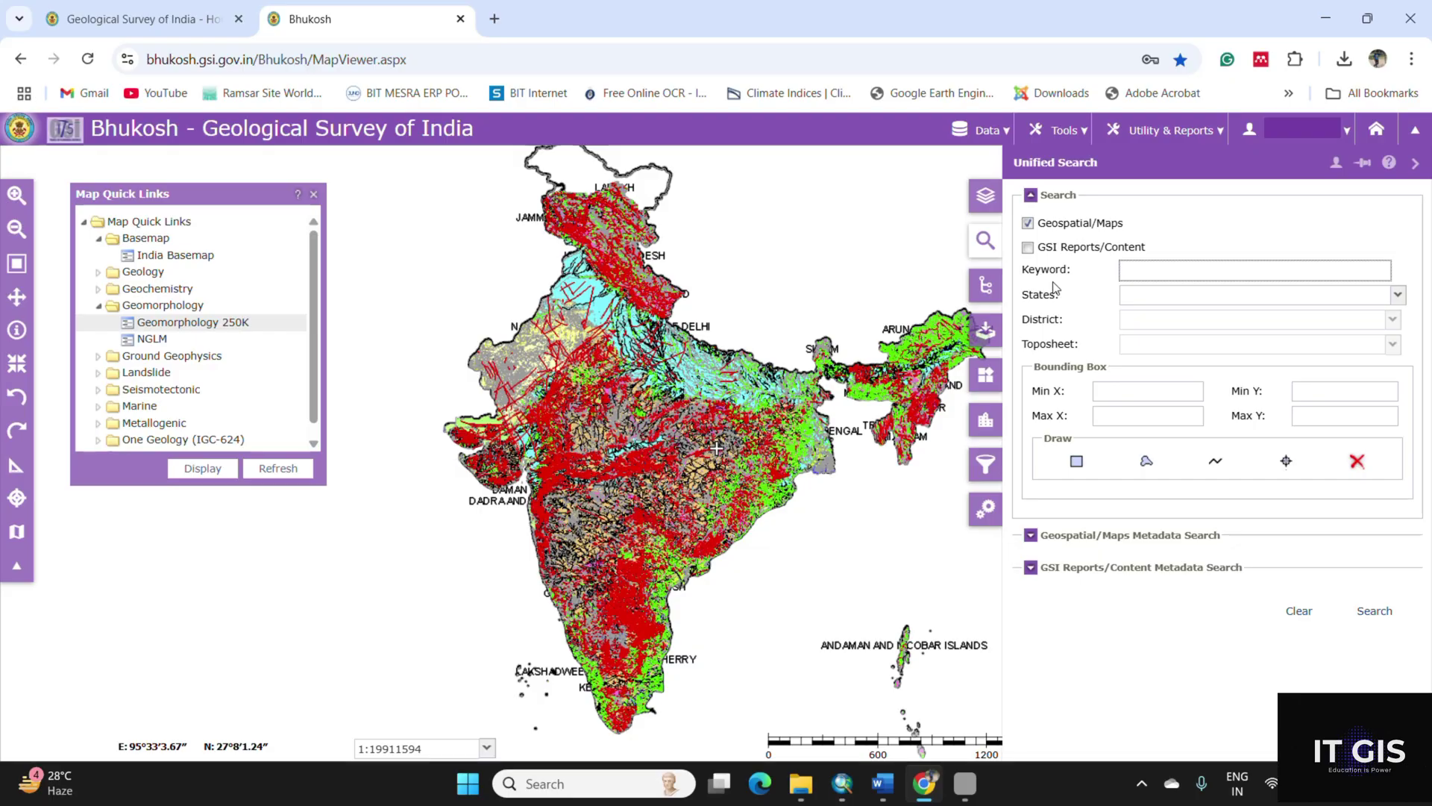
Set Unified Search to Jharkhand state and Dhanbad district, leaving the toposheet unselected.
{"action": "left_click", "coordinate": [1397, 296]}
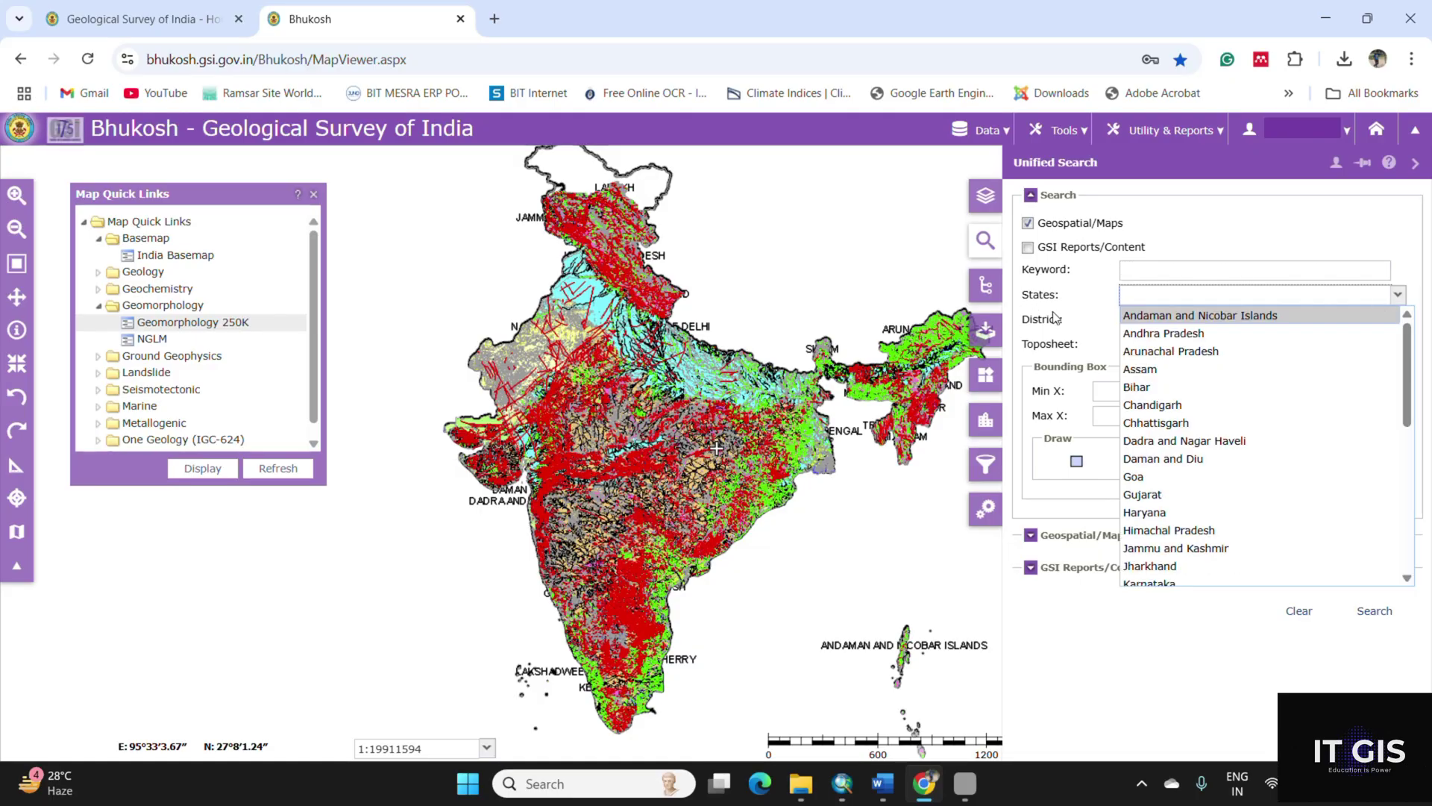
{"action": "scroll", "coordinate": [1147, 481], "scroll_direction": "down", "scroll_amount": 3}
{"action": "left_click", "coordinate": [1159, 385]}
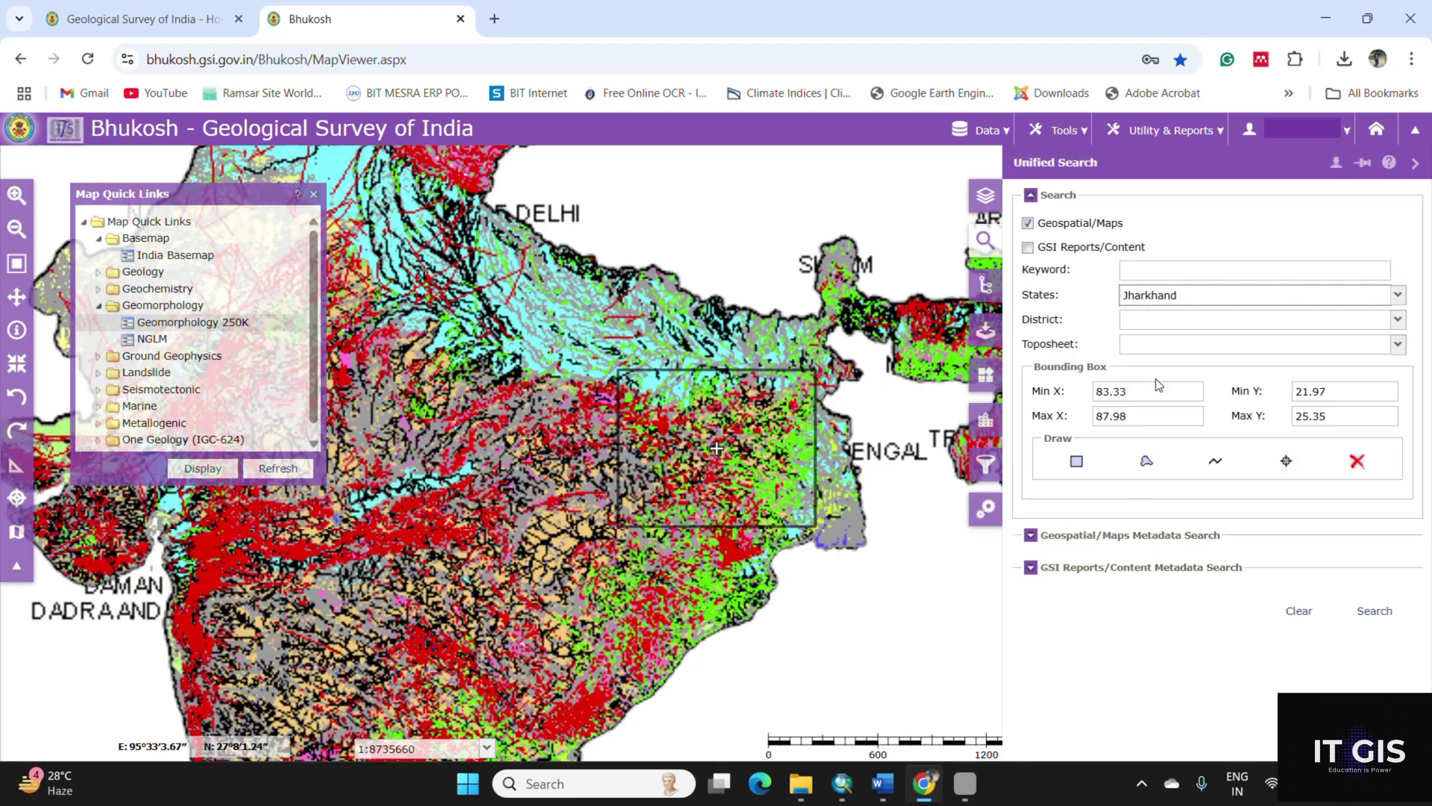
{"action": "left_click", "coordinate": [1397, 321]}
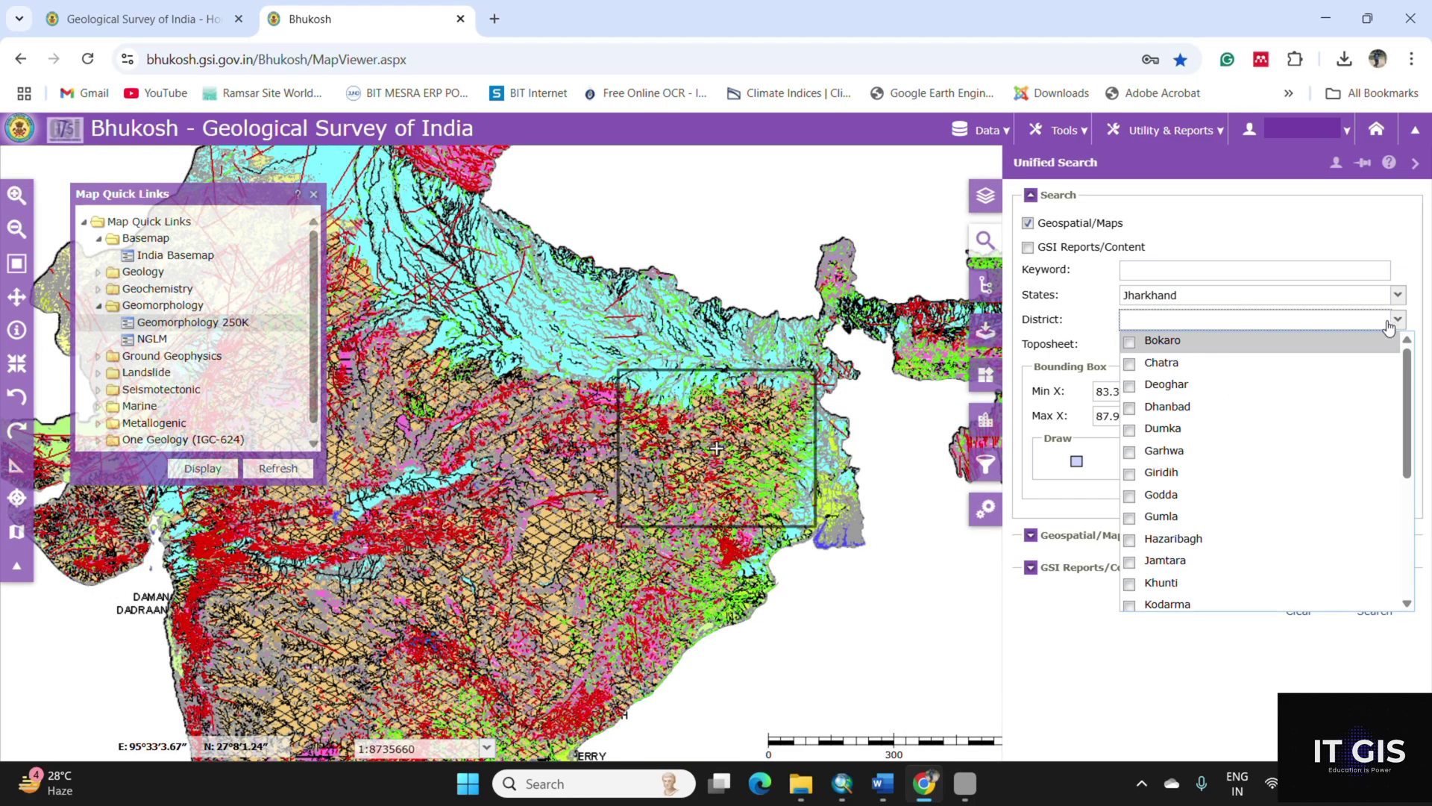
{"action": "left_click", "coordinate": [1154, 416]}
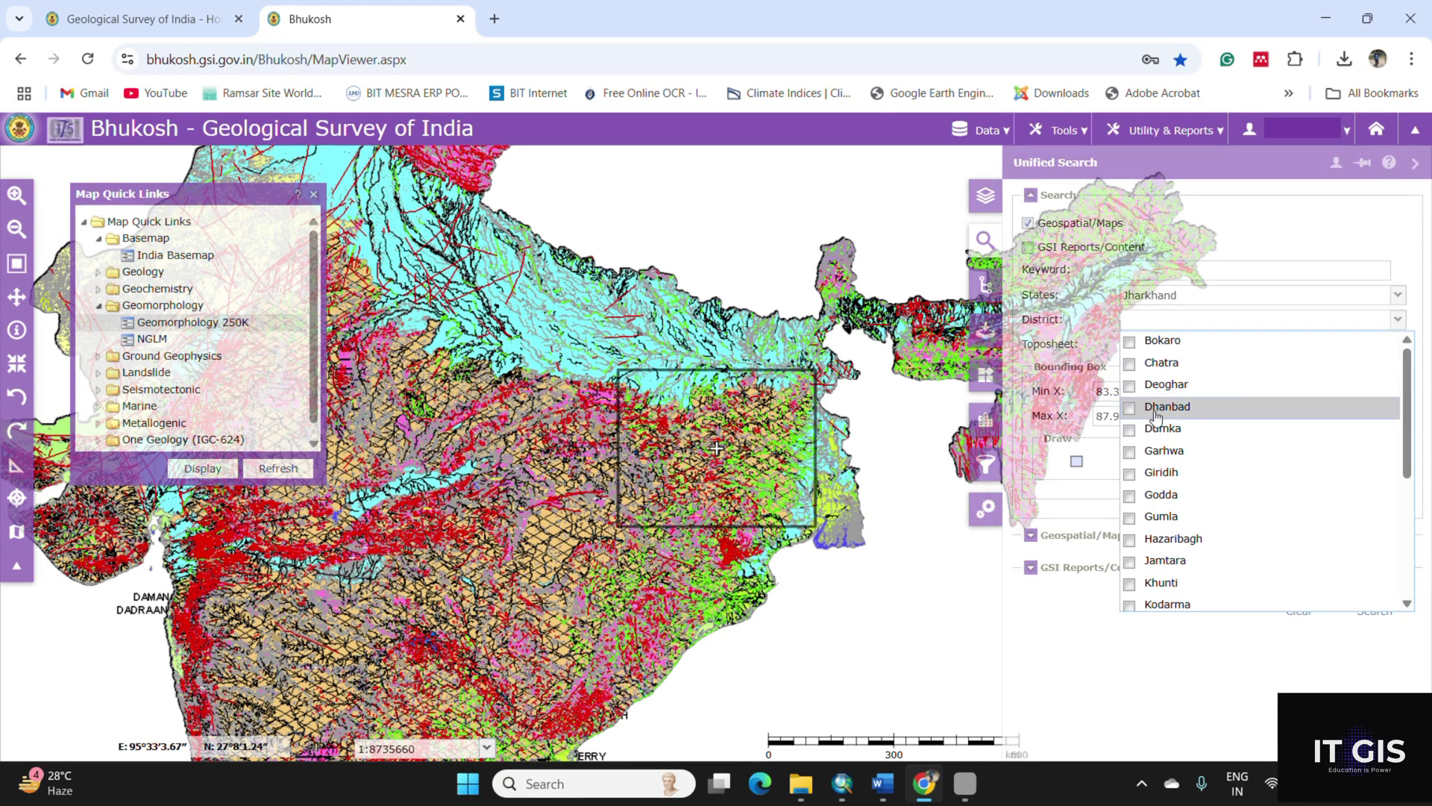
{"action": "left_click", "coordinate": [1401, 347]}
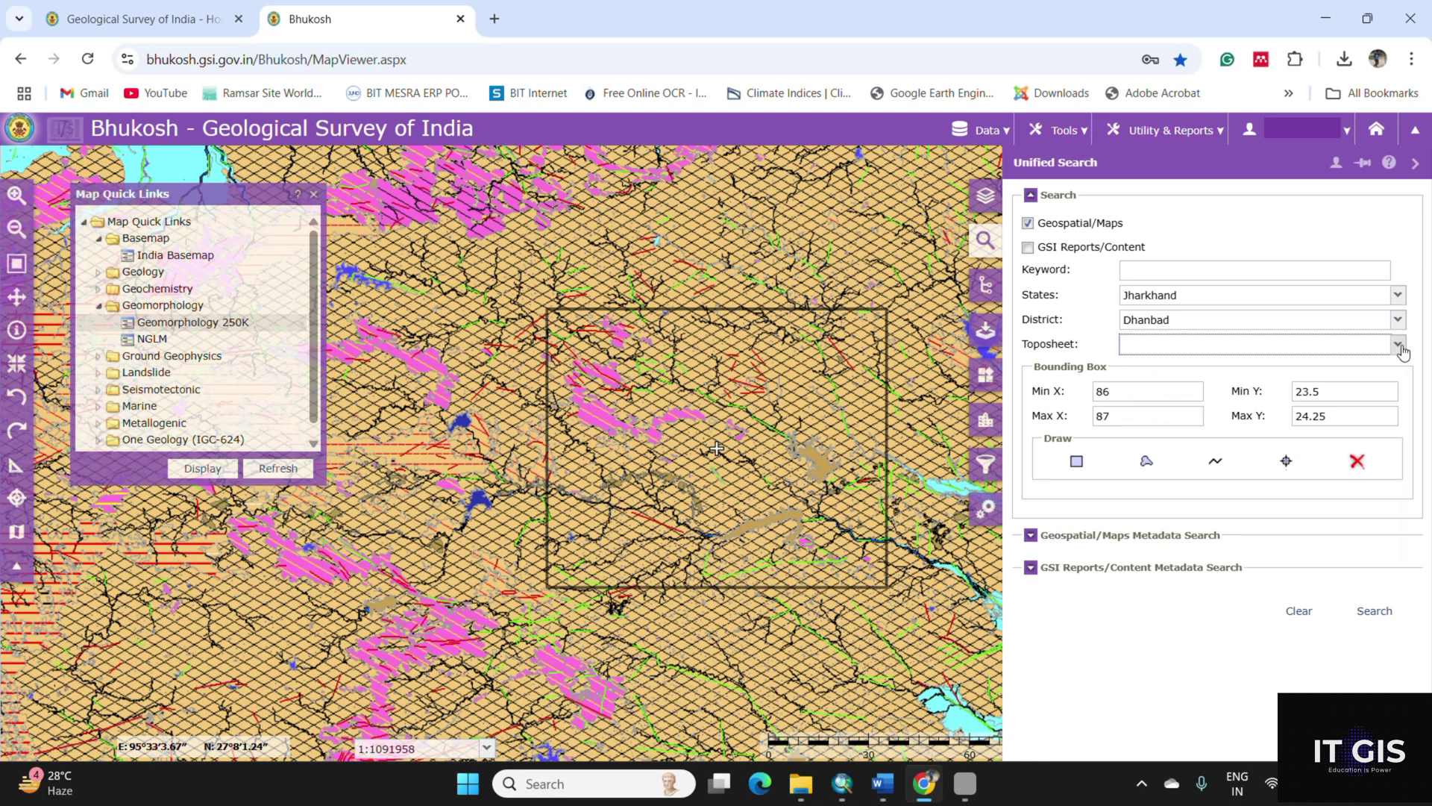
{"action": "left_click", "coordinate": [1400, 344]}
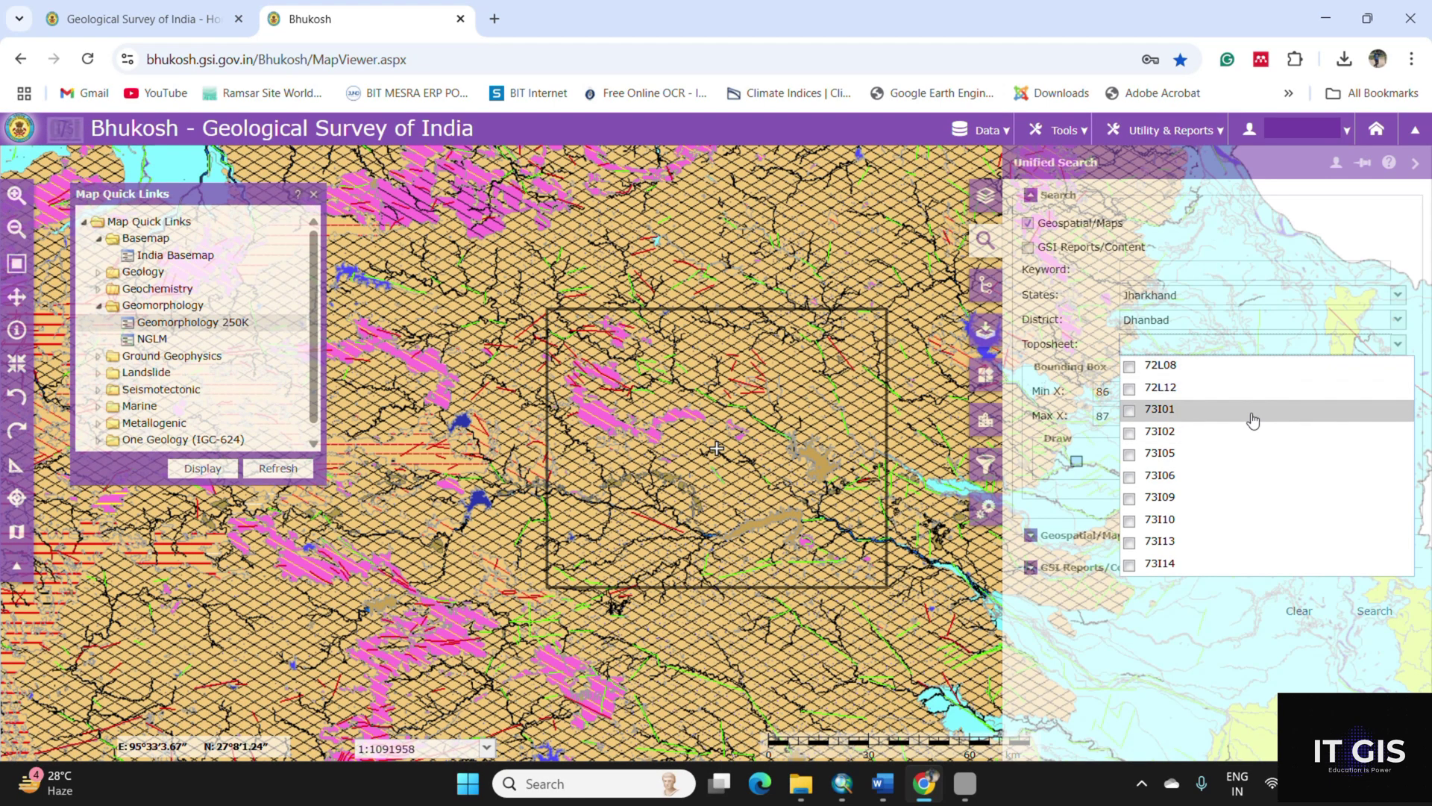
{"action": "left_click", "coordinate": [1404, 251]}
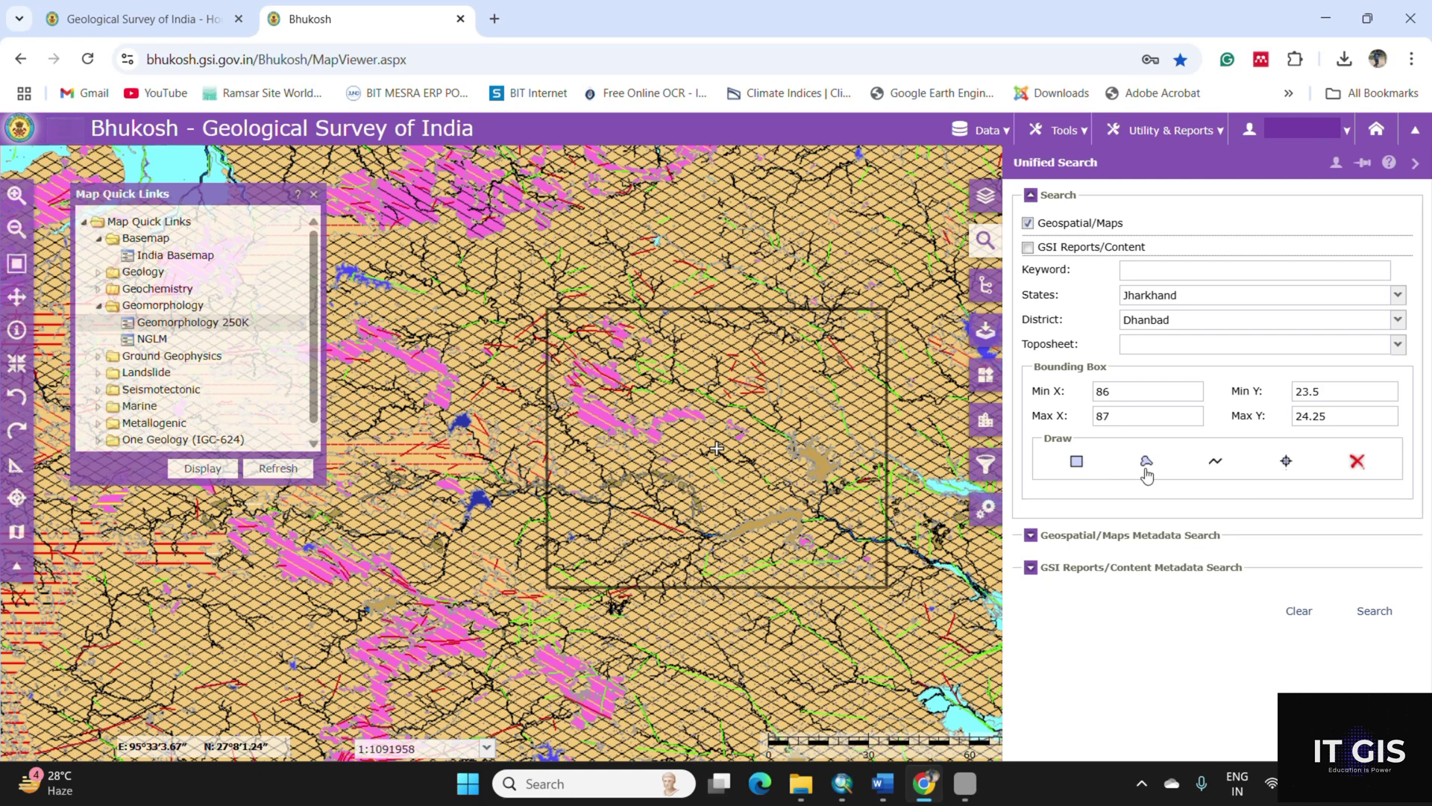
Clear the search, draw a rectangle over Dhanbad, and expand Maps (WMS) in Unified Browse.
{"action": "left_click", "coordinate": [1077, 461]}
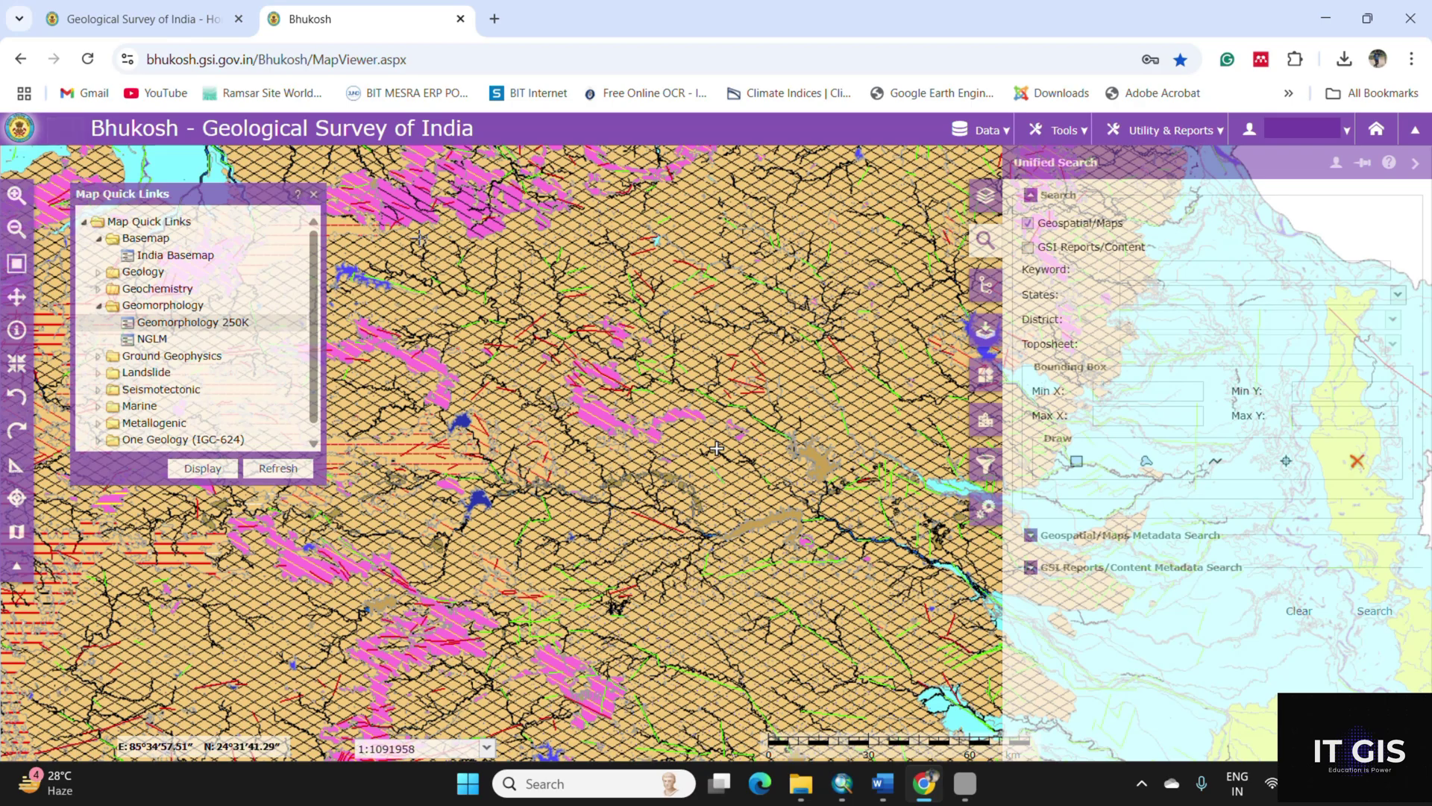
{"action": "mouse_move", "coordinate": [394, 181]}
{"action": "left_mouse_down"}
{"action": "mouse_move", "coordinate": [591, 512]}
{"action": "mouse_move", "coordinate": [922, 702]}
{"action": "left_mouse_up"}
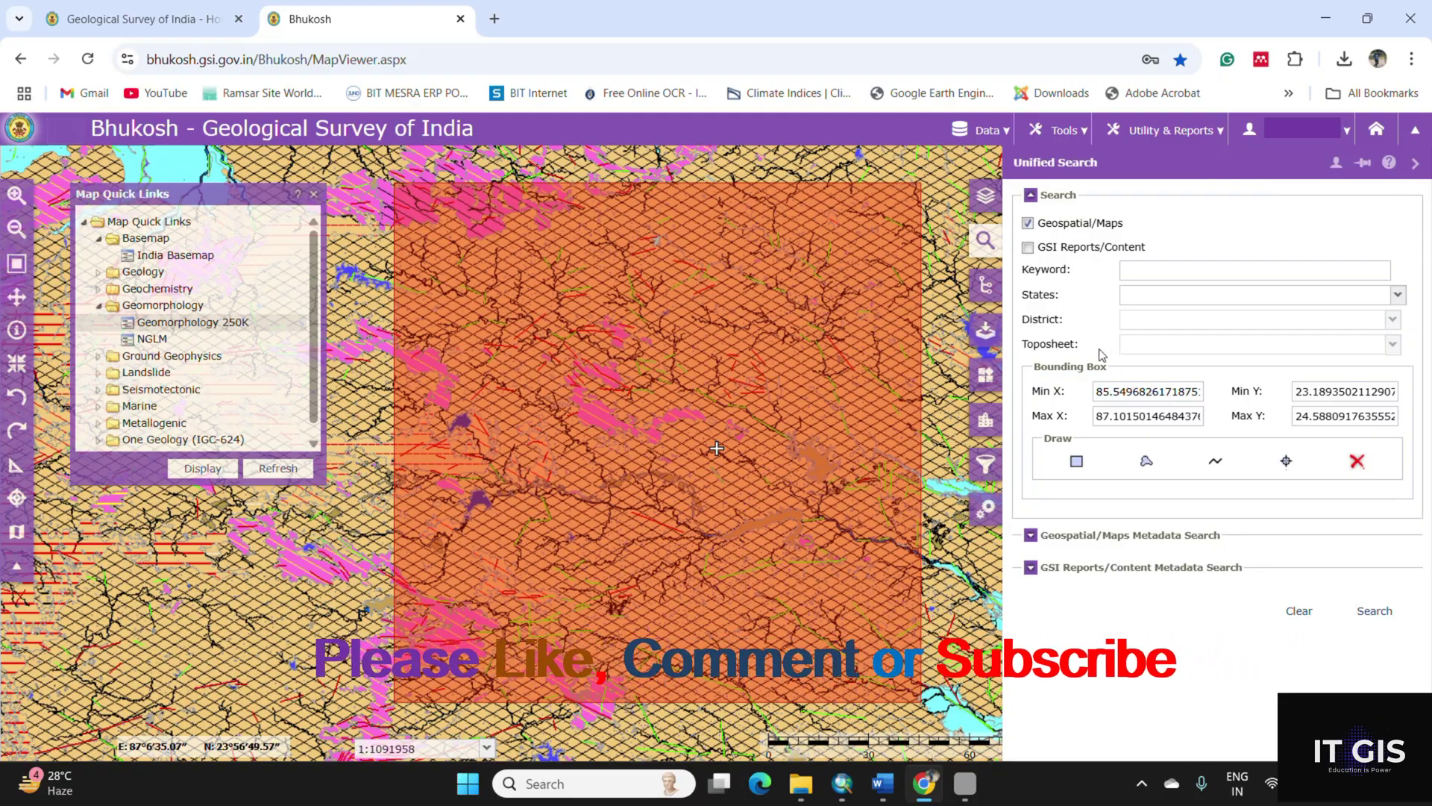
{"action": "left_click", "coordinate": [985, 288]}
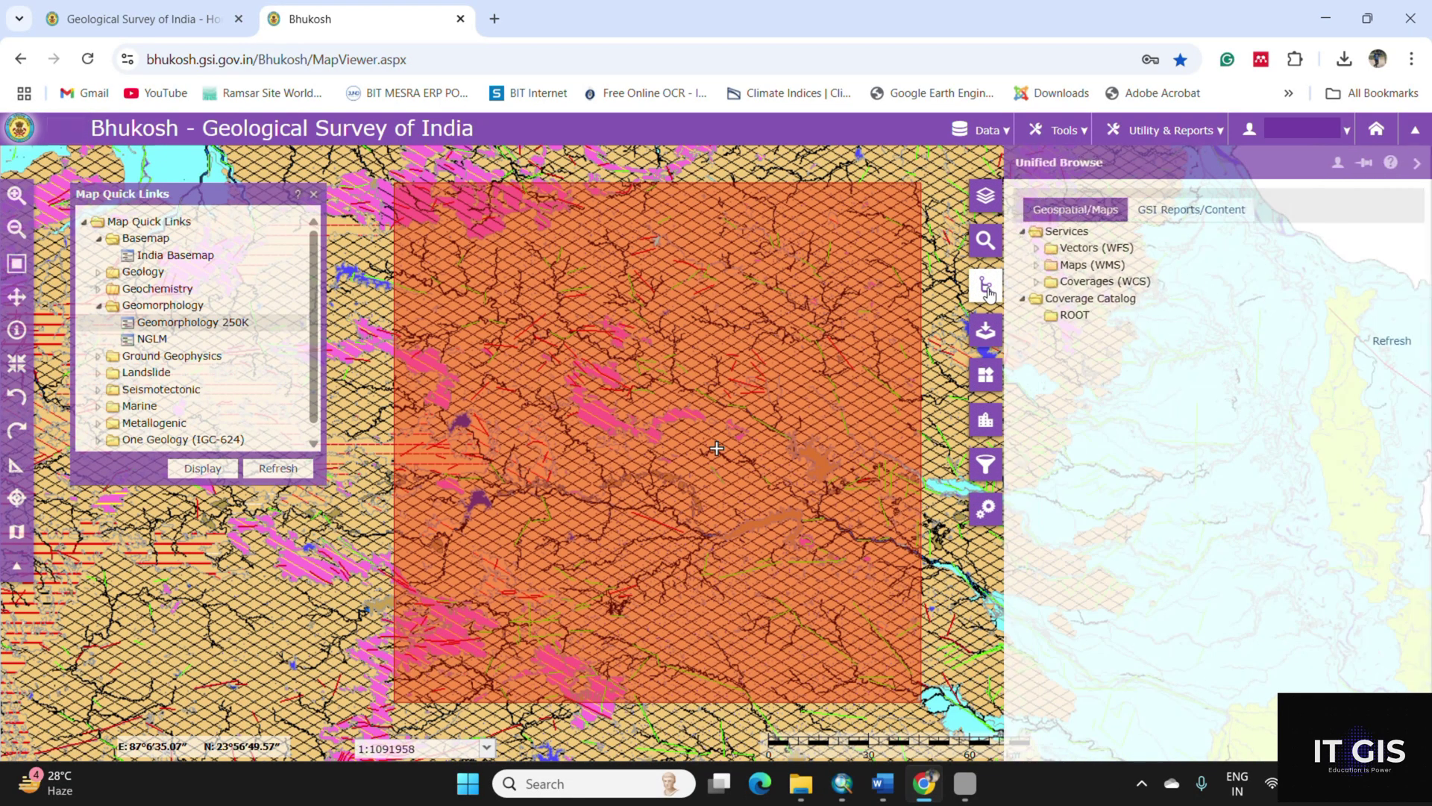
{"action": "left_click", "coordinate": [1037, 265]}
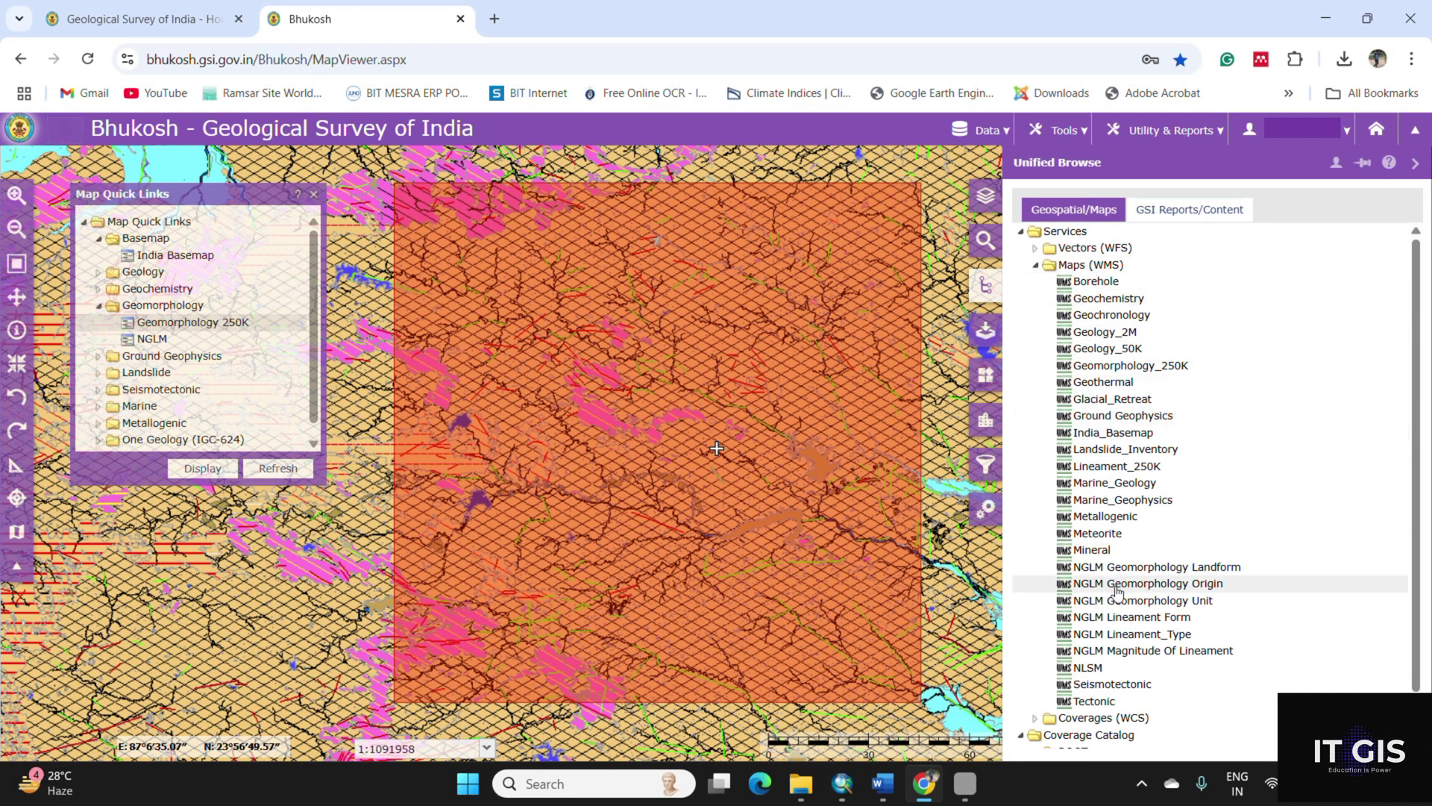
Add Geomorphology_250K to the download cart and validate the output area (X 67.5–98, Y 6.5–37.5).
{"action": "left_click", "coordinate": [1116, 370]}
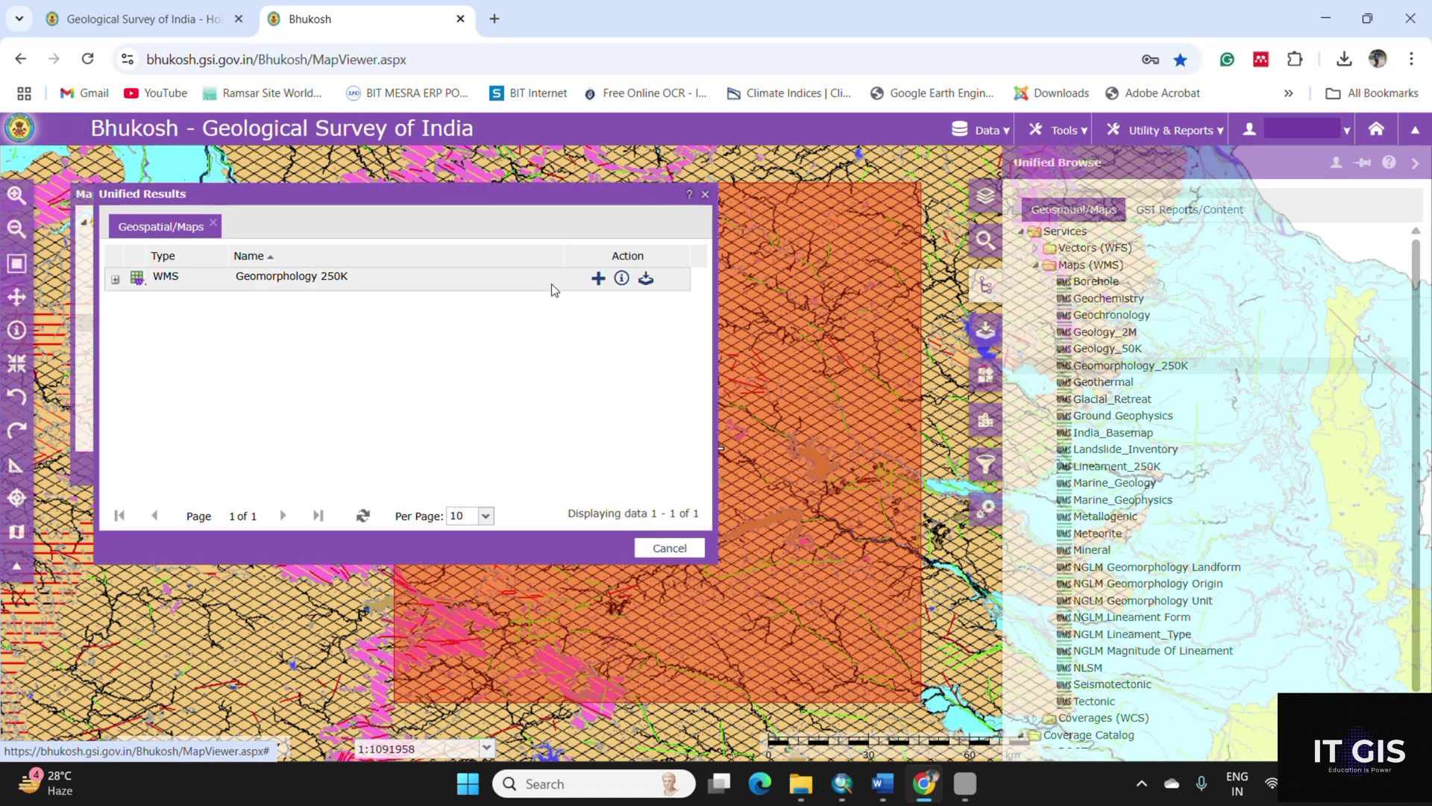
{"action": "left_click", "coordinate": [645, 281]}
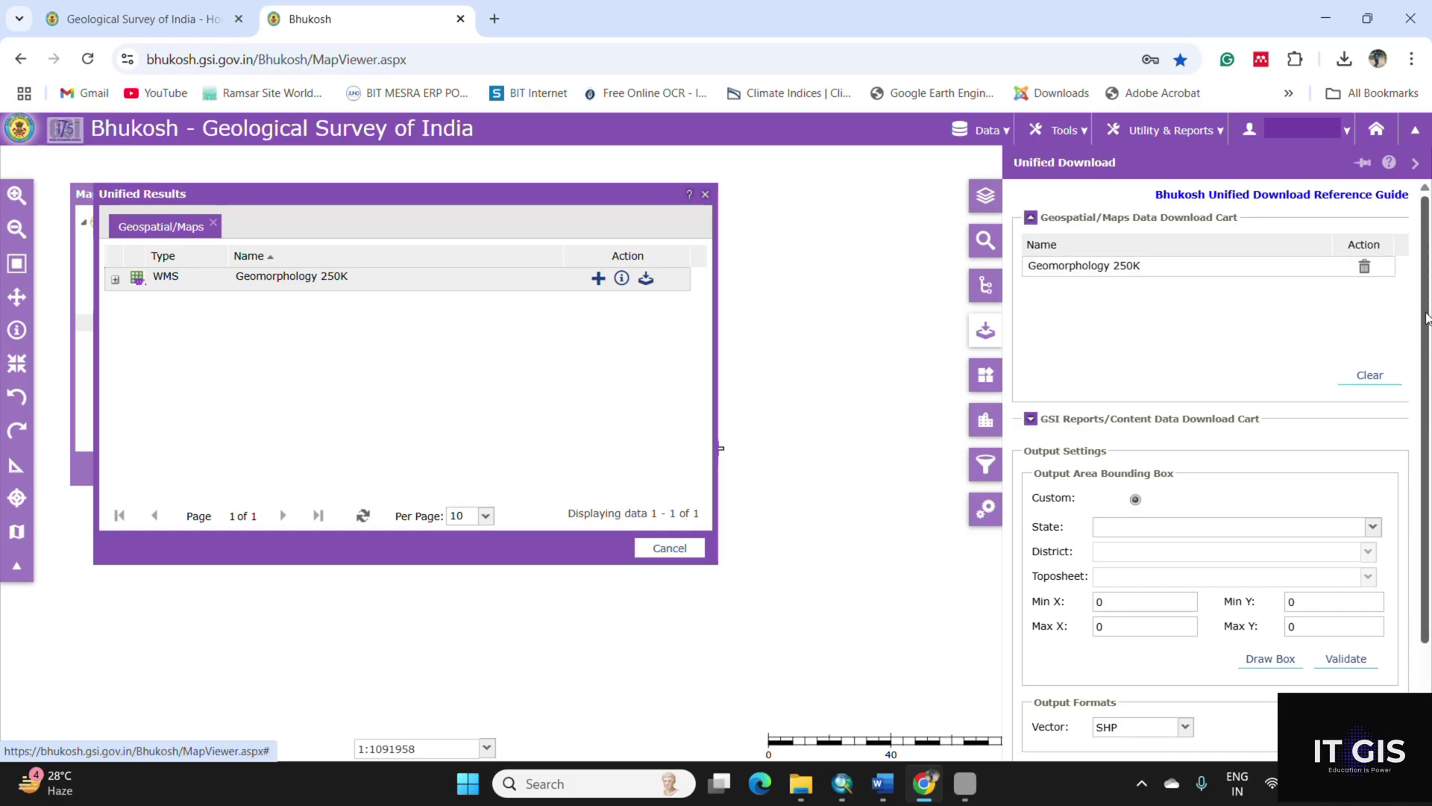
{"action": "left_click", "coordinate": [1343, 661]}
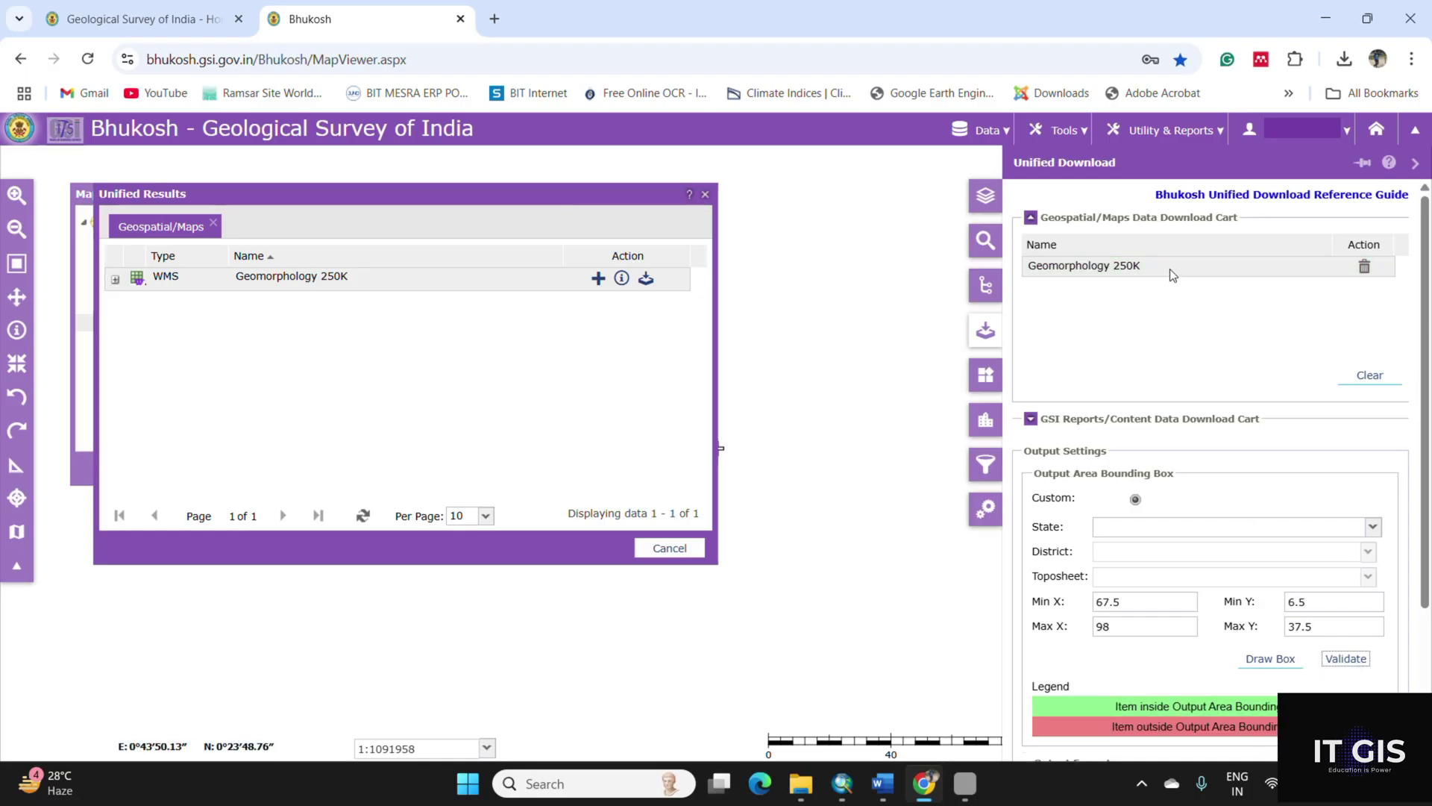
Keep SHP as the vector output format in the Unified Download form.
{"action": "left_click_drag", "start_coordinate": [1427, 385], "coordinate": [1429, 556]}
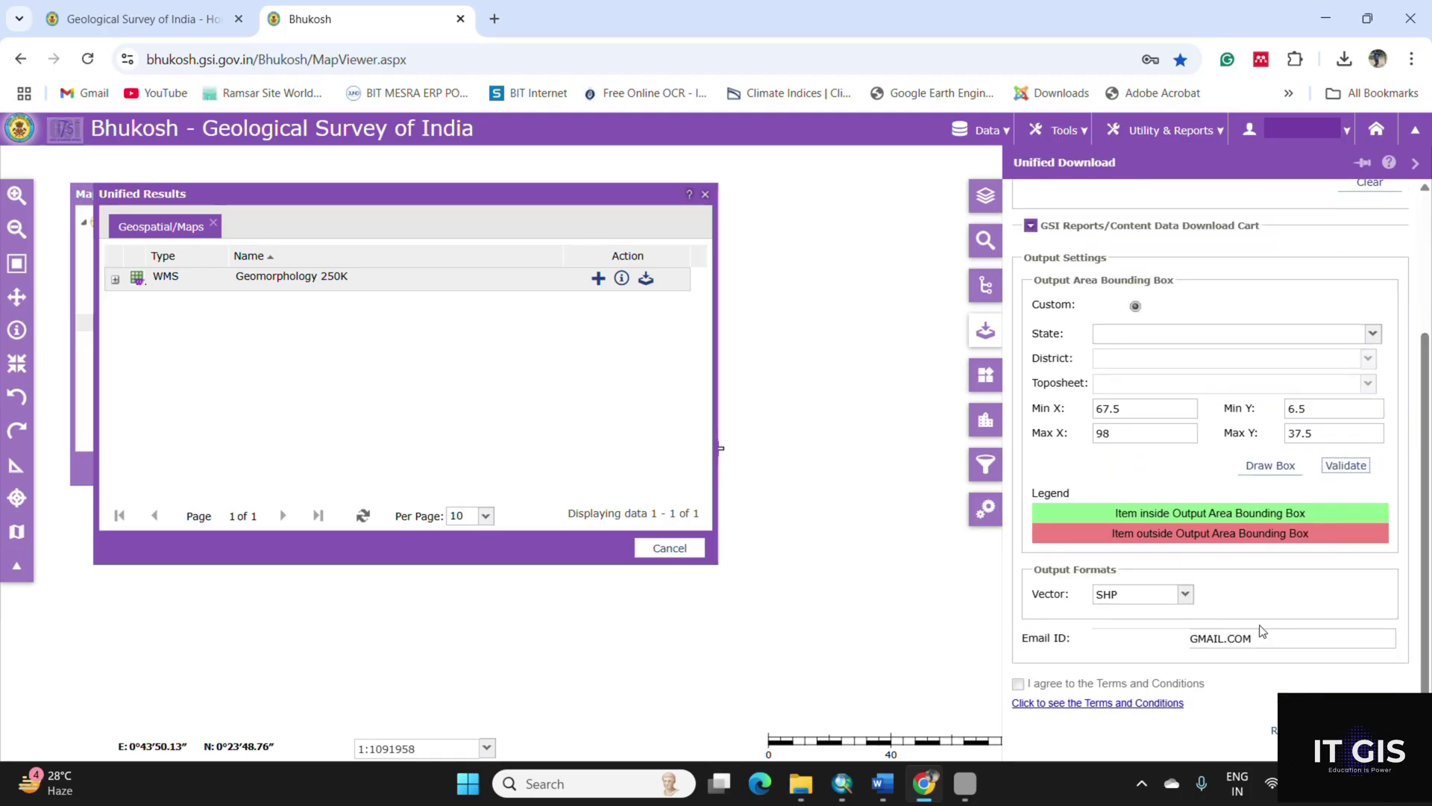
{"action": "left_click", "coordinate": [1188, 595]}
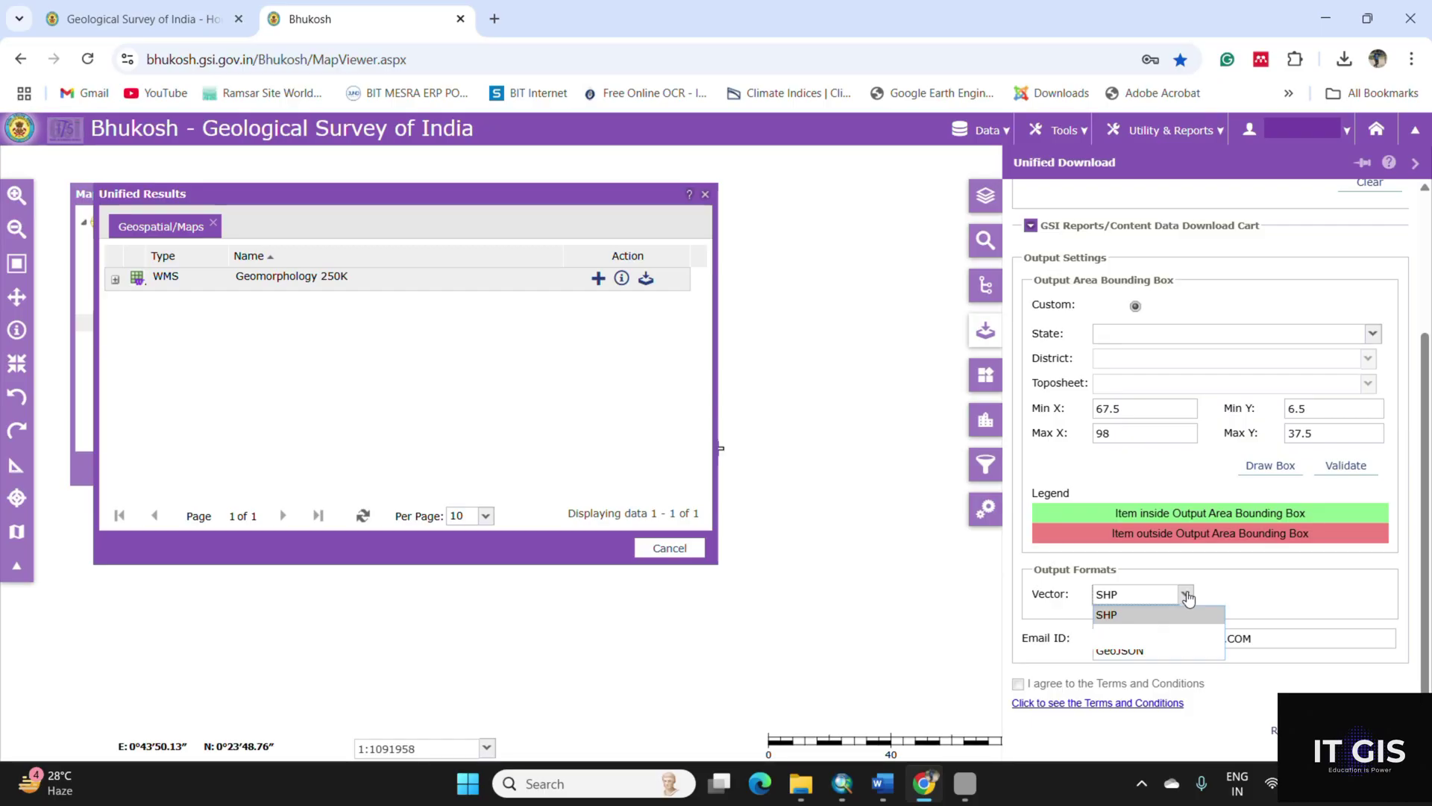
{"action": "left_click", "coordinate": [1231, 594]}
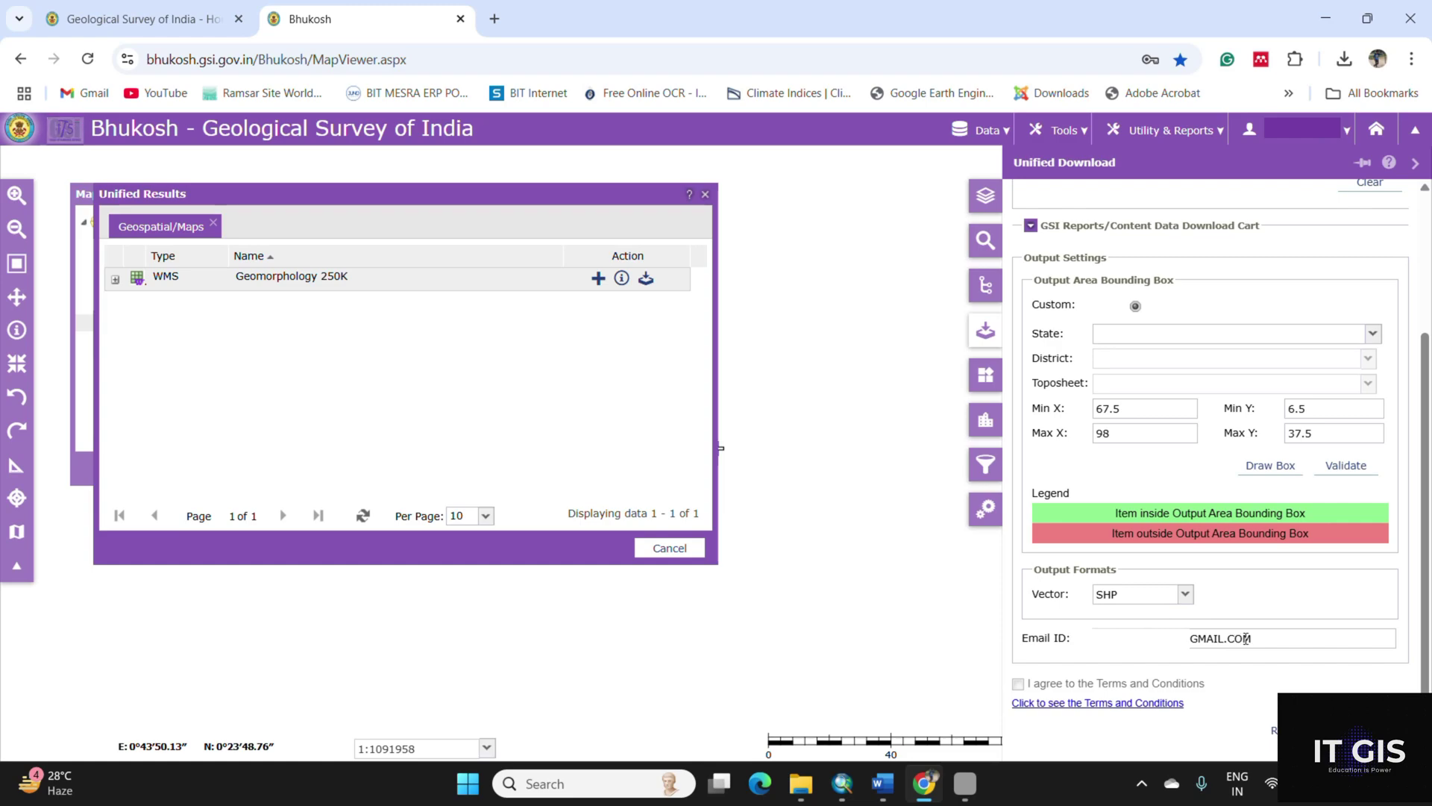
Agree to the terms, submit the download request, and send the feedback form.
{"action": "left_click", "coordinate": [1065, 708]}
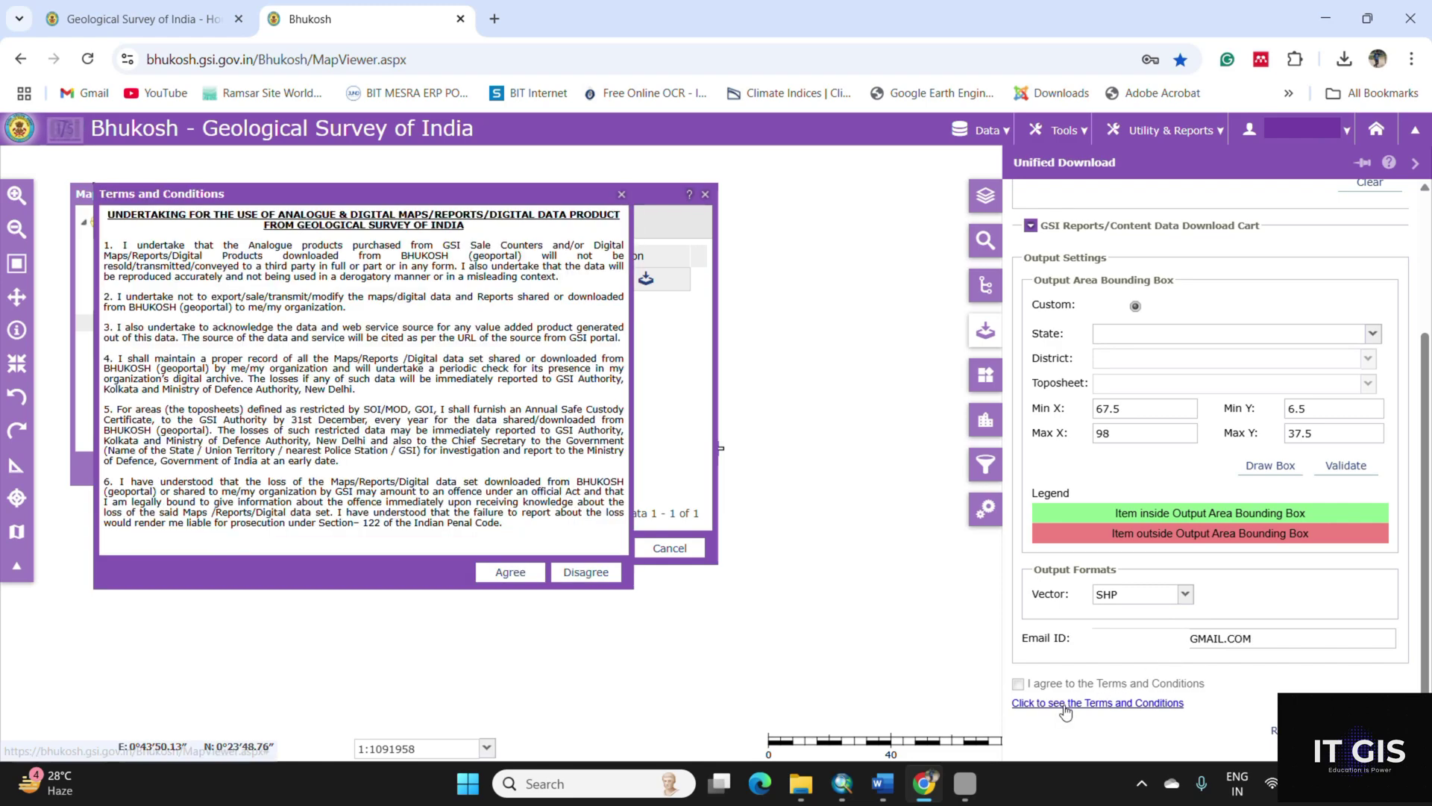
{"action": "left_click", "coordinate": [510, 572]}
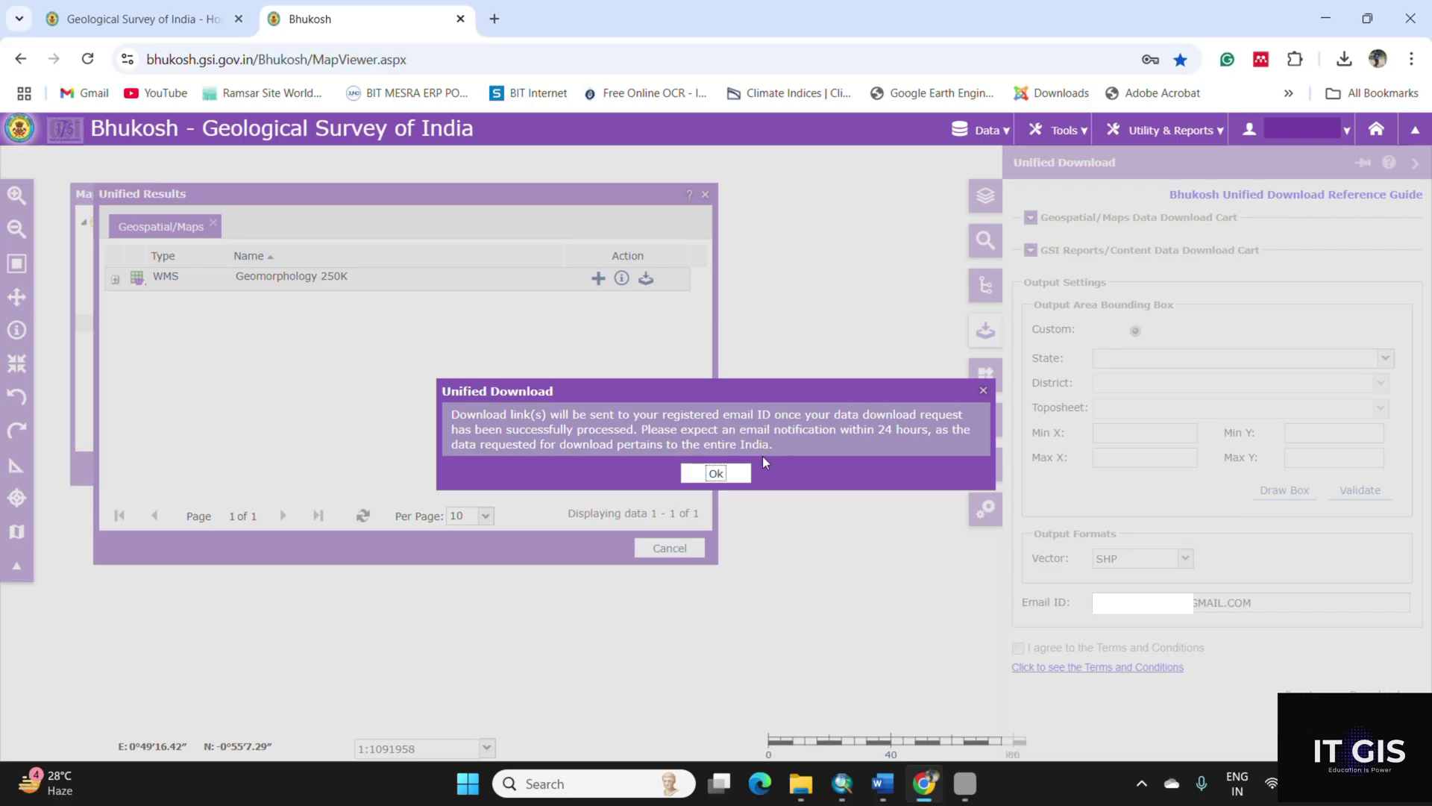
{"action": "left_click", "coordinate": [748, 472]}
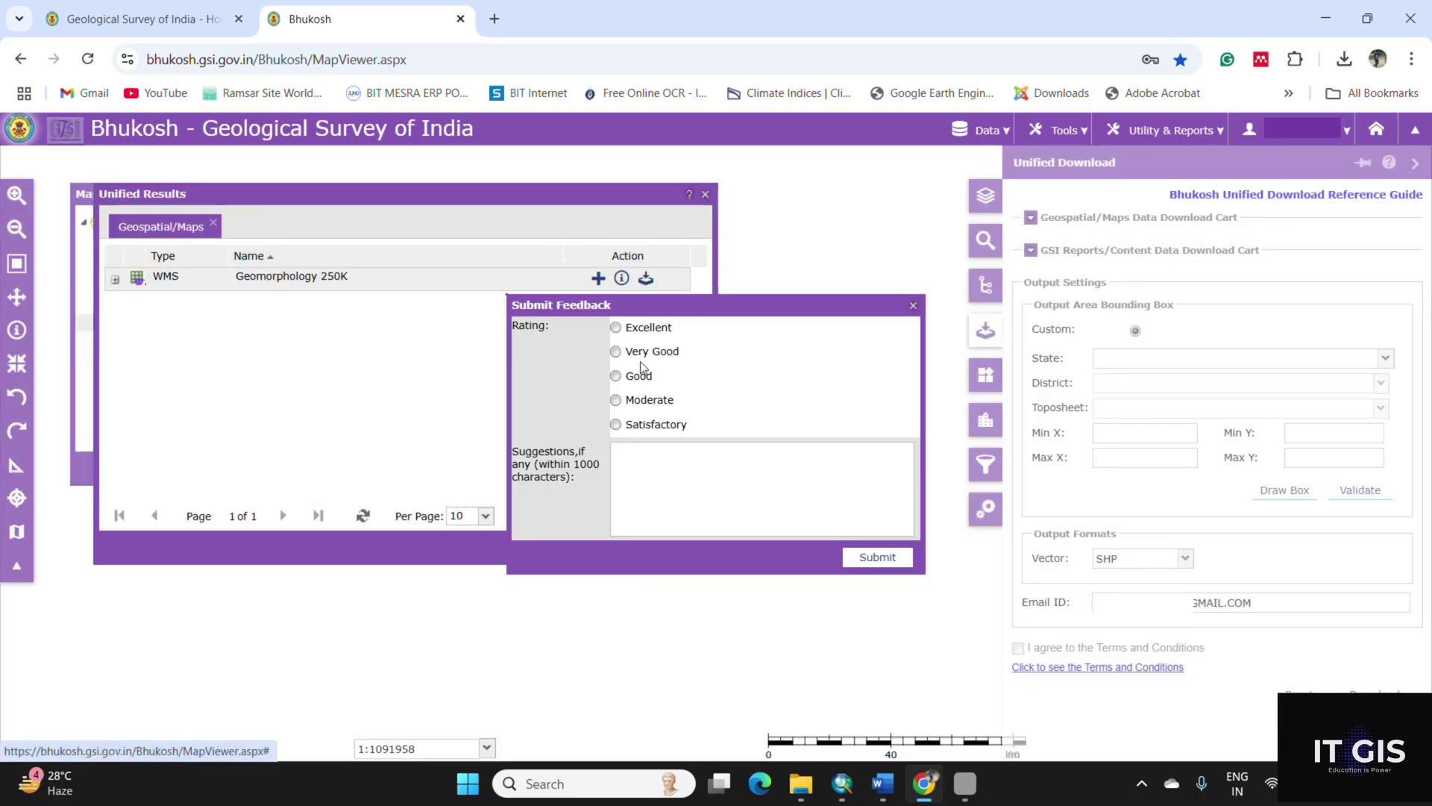
{"action": "left_click", "coordinate": [875, 558]}
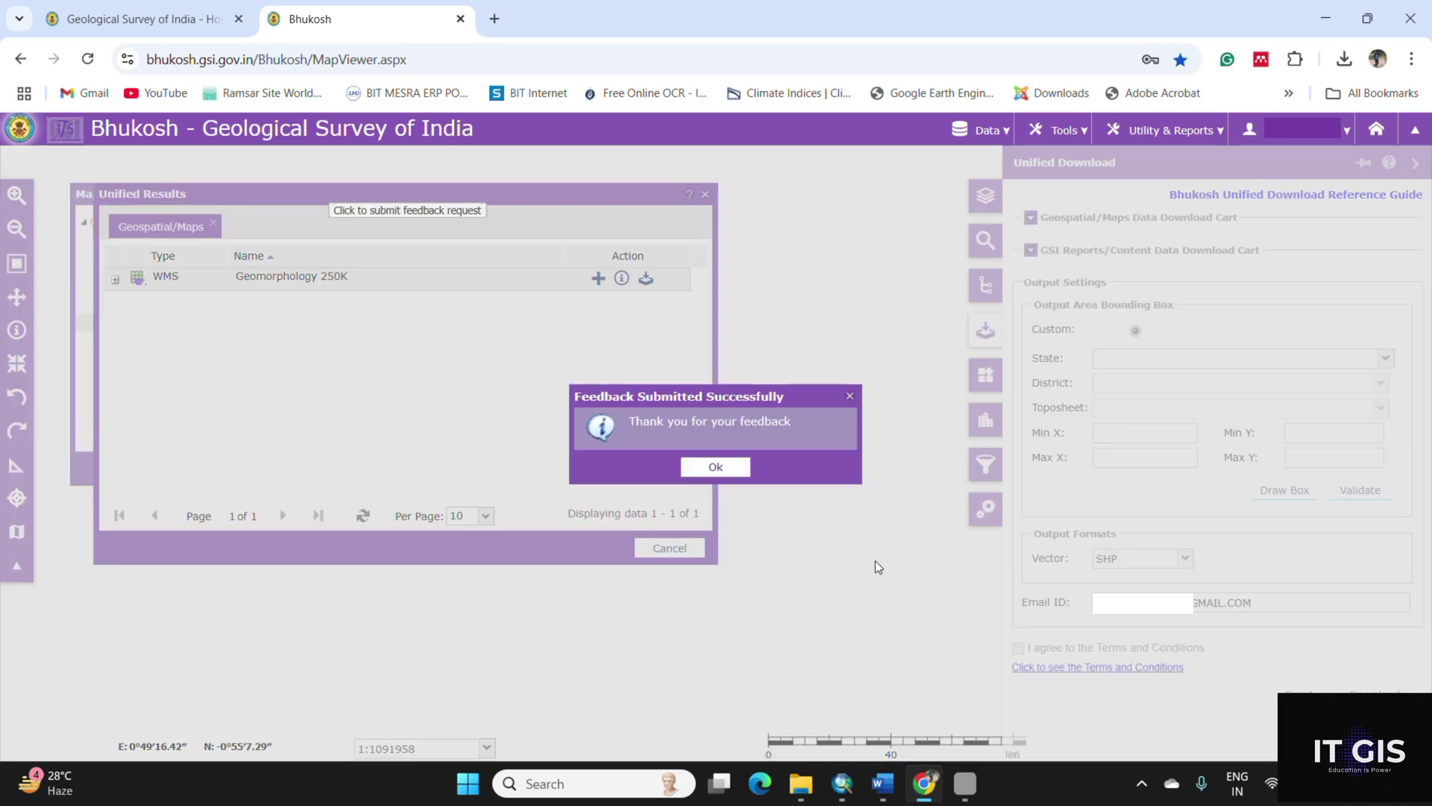
{"action": "left_click", "coordinate": [716, 467]}
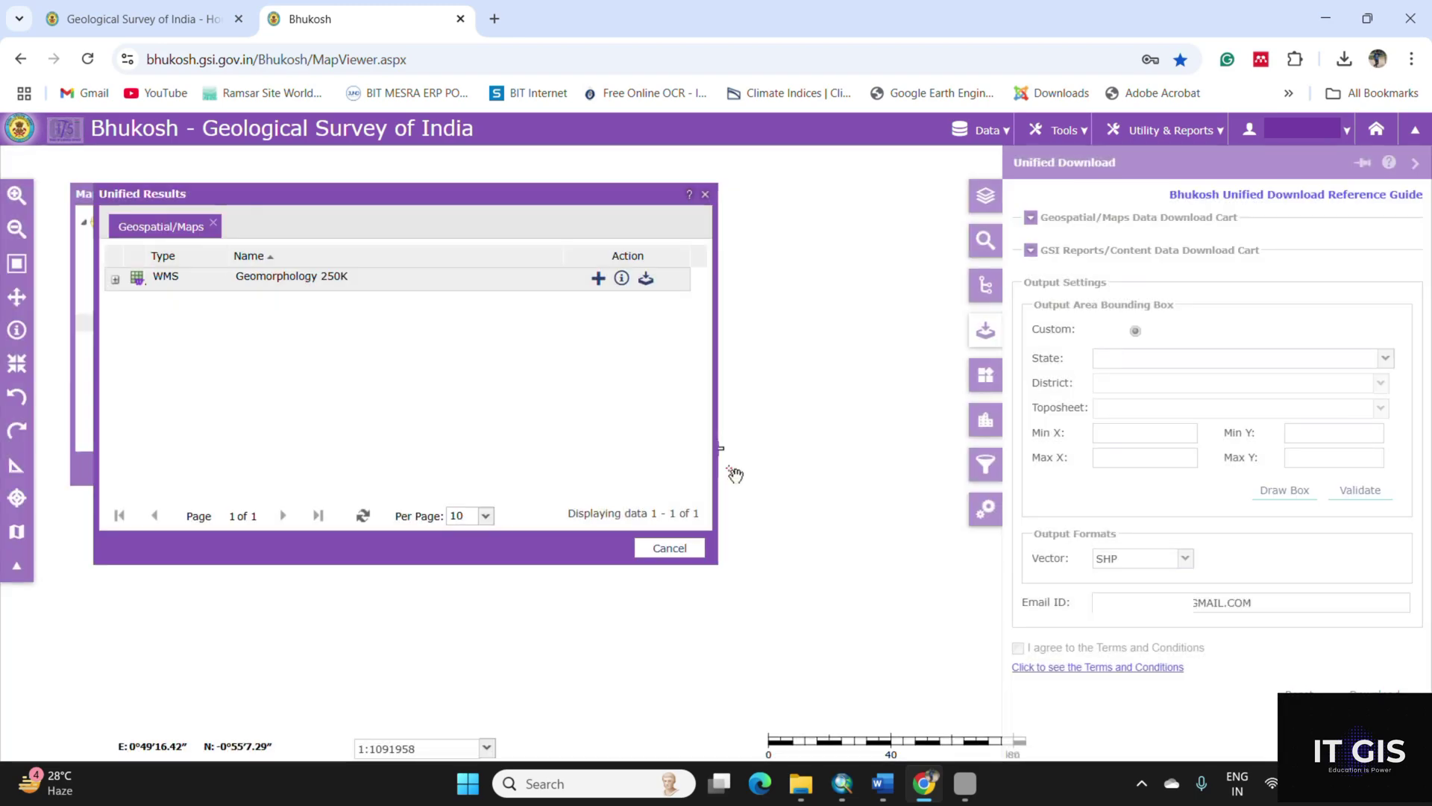
Open Gmail in a new tab, download GeospatialMapsPackage.zip from the Bhukosh email, and show its folder.
{"action": "left_click", "coordinate": [494, 19]}
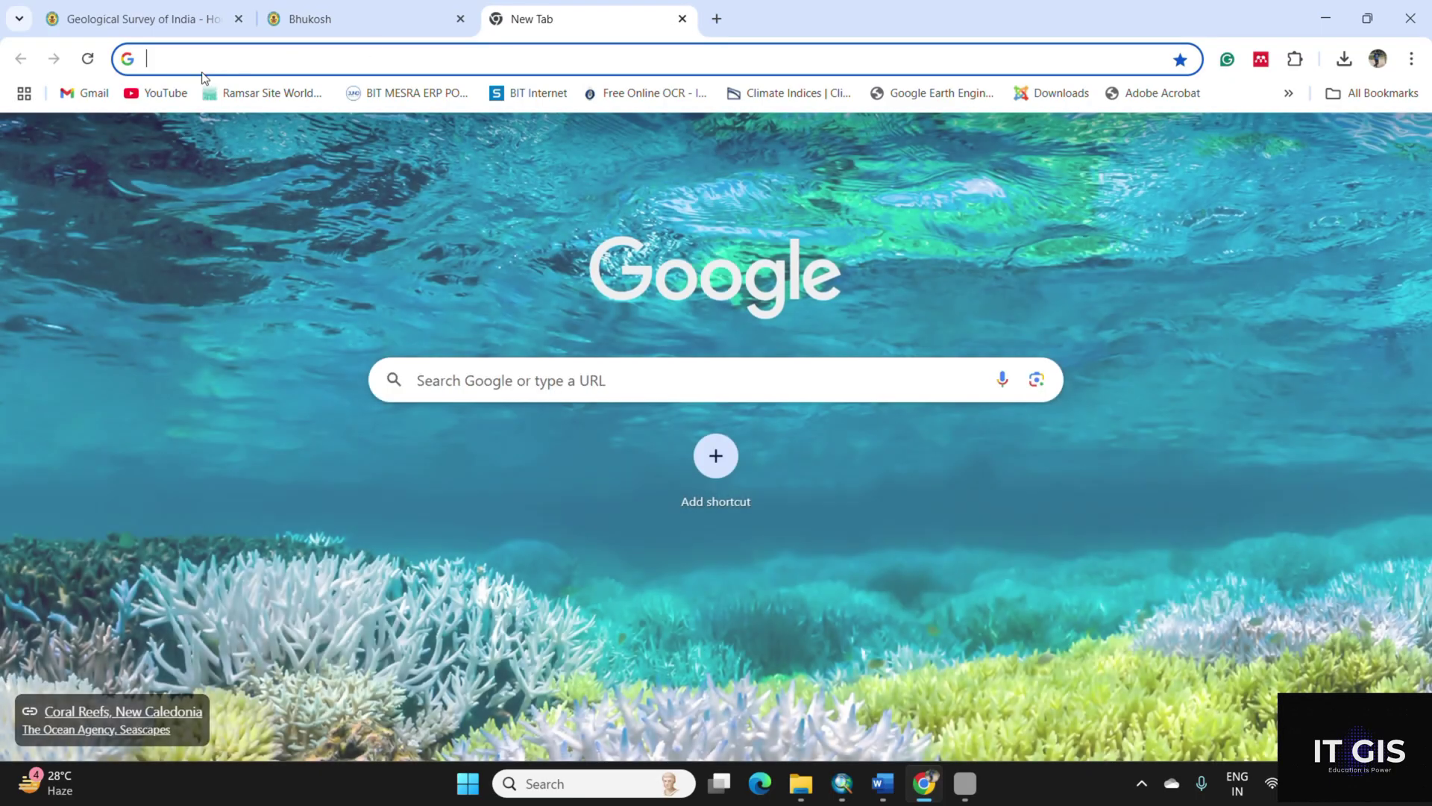
{"action": "left_click", "coordinate": [95, 93]}
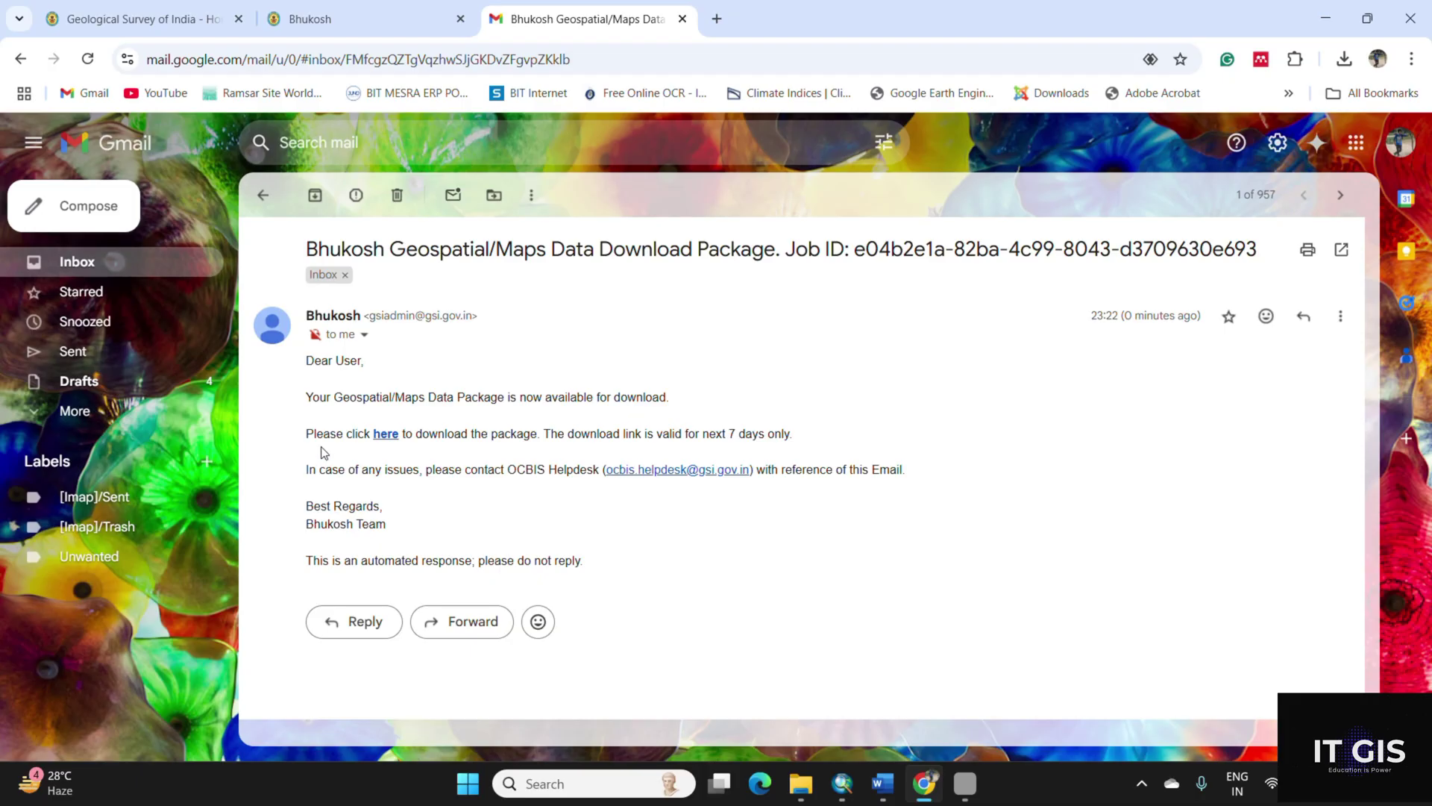
{"action": "left_click", "coordinate": [387, 435]}
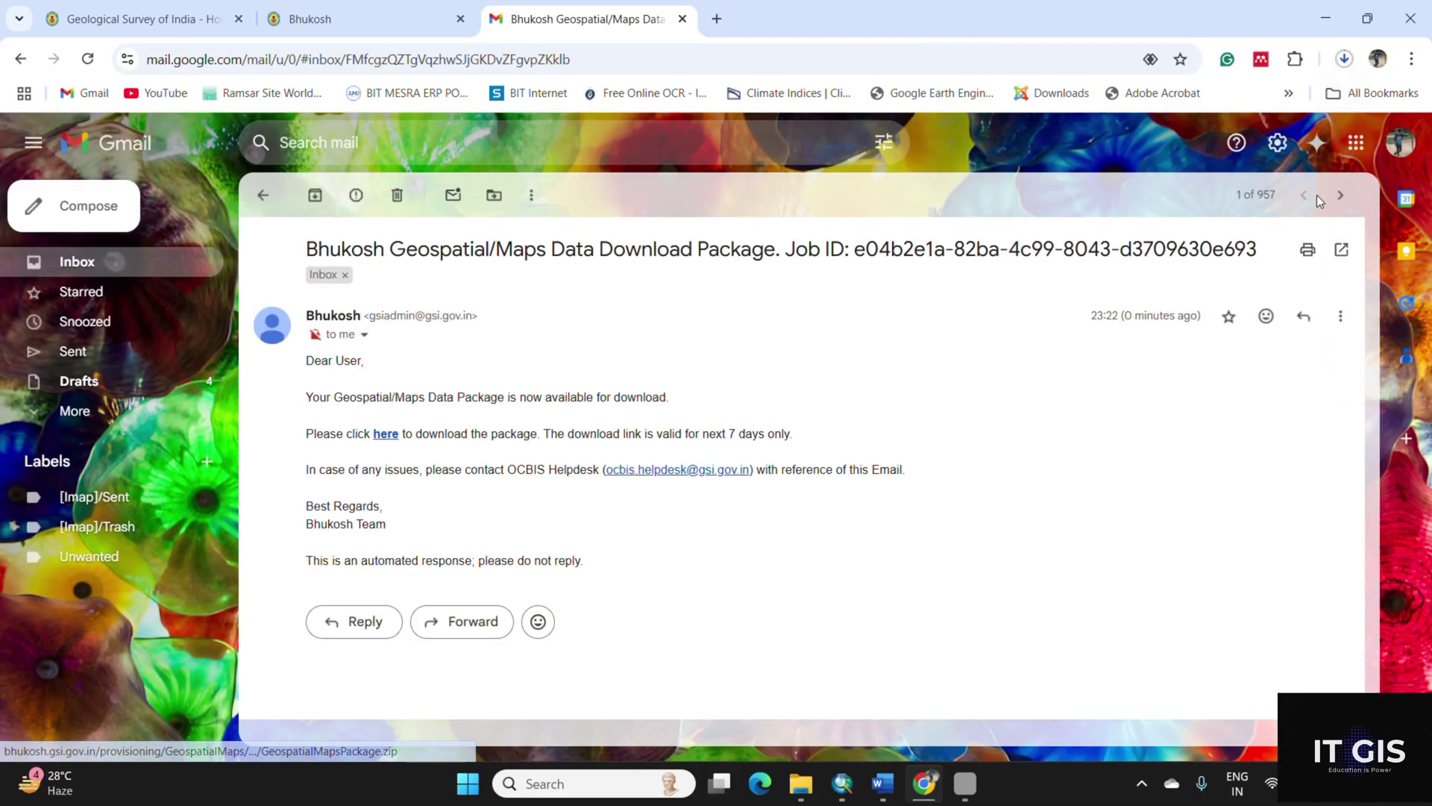
{"action": "left_click", "coordinate": [1344, 59]}
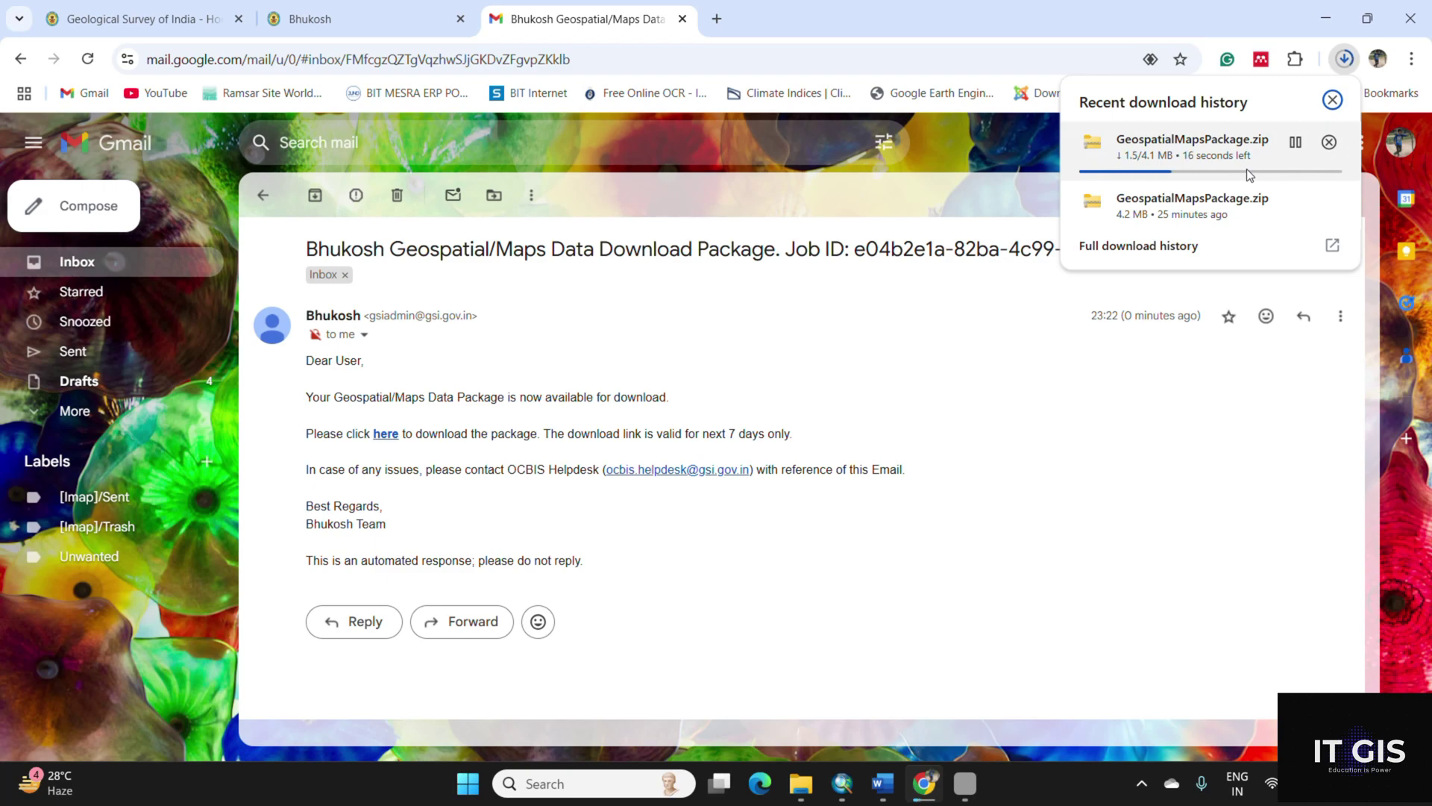
{"action": "left_click", "coordinate": [1296, 142]}
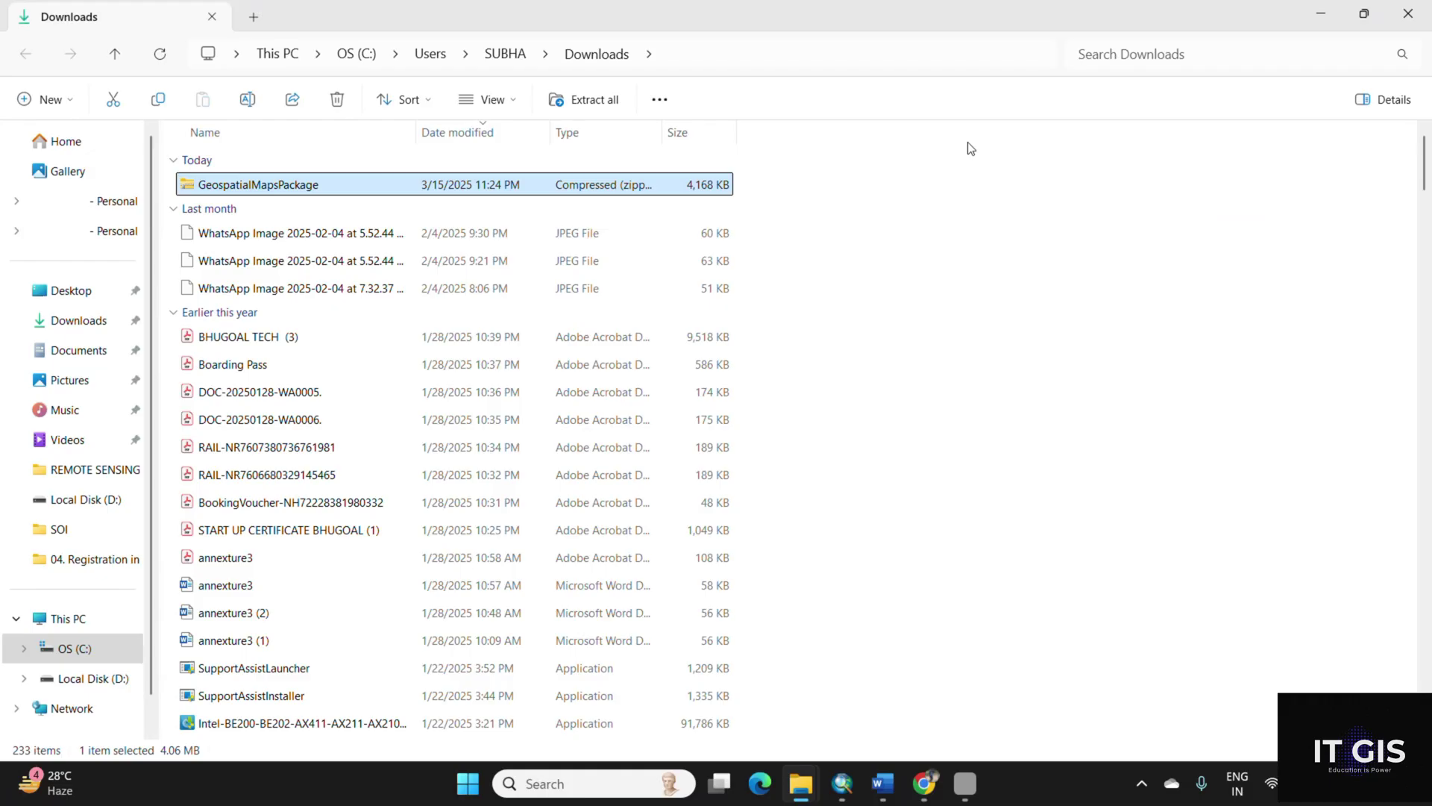
Create a folder named Geomorphology on drive D: and paste the package zip into it.
{"action": "left_click", "coordinate": [92, 679]}
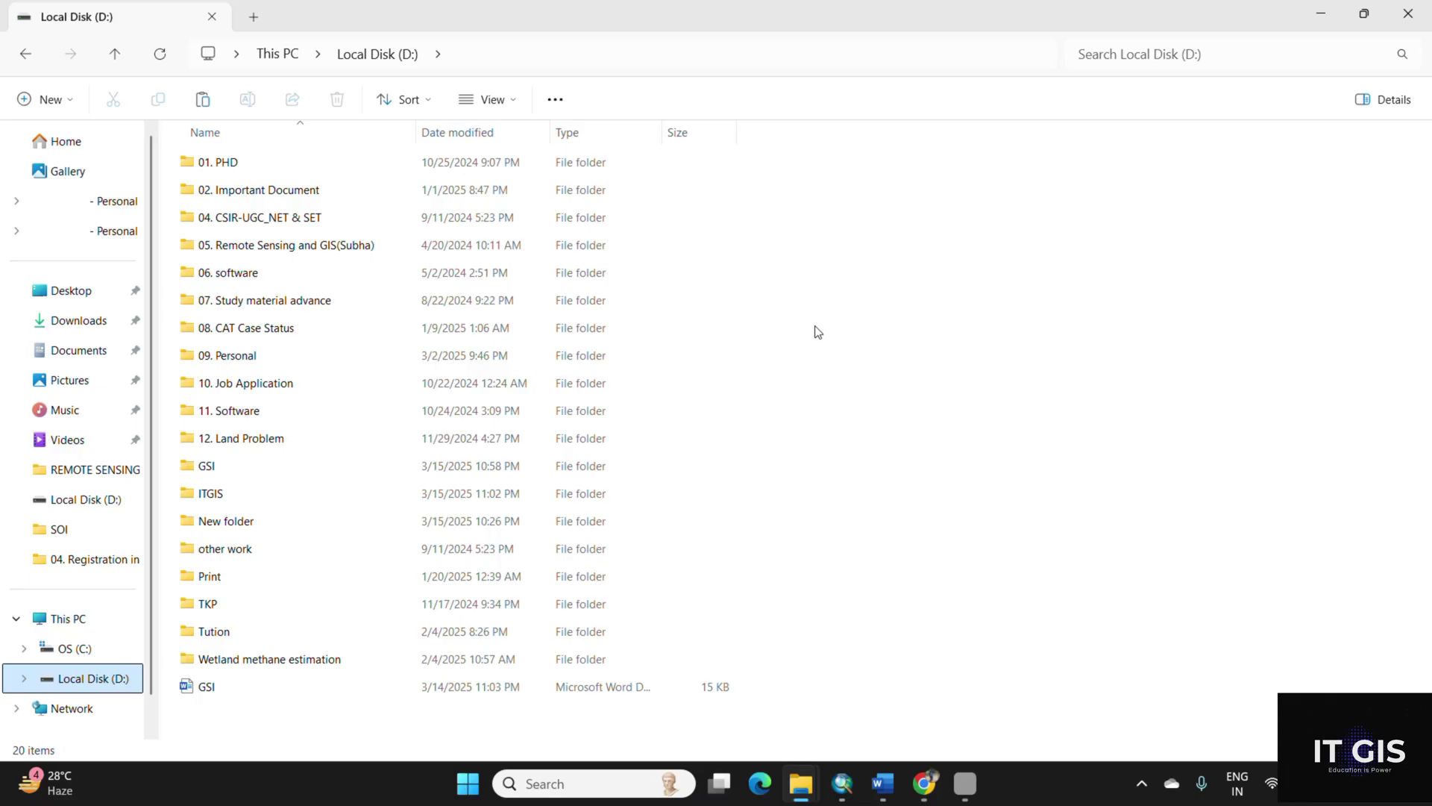
{"action": "left_click", "coordinate": [46, 99]}
{"action": "left_click", "coordinate": [57, 160]}
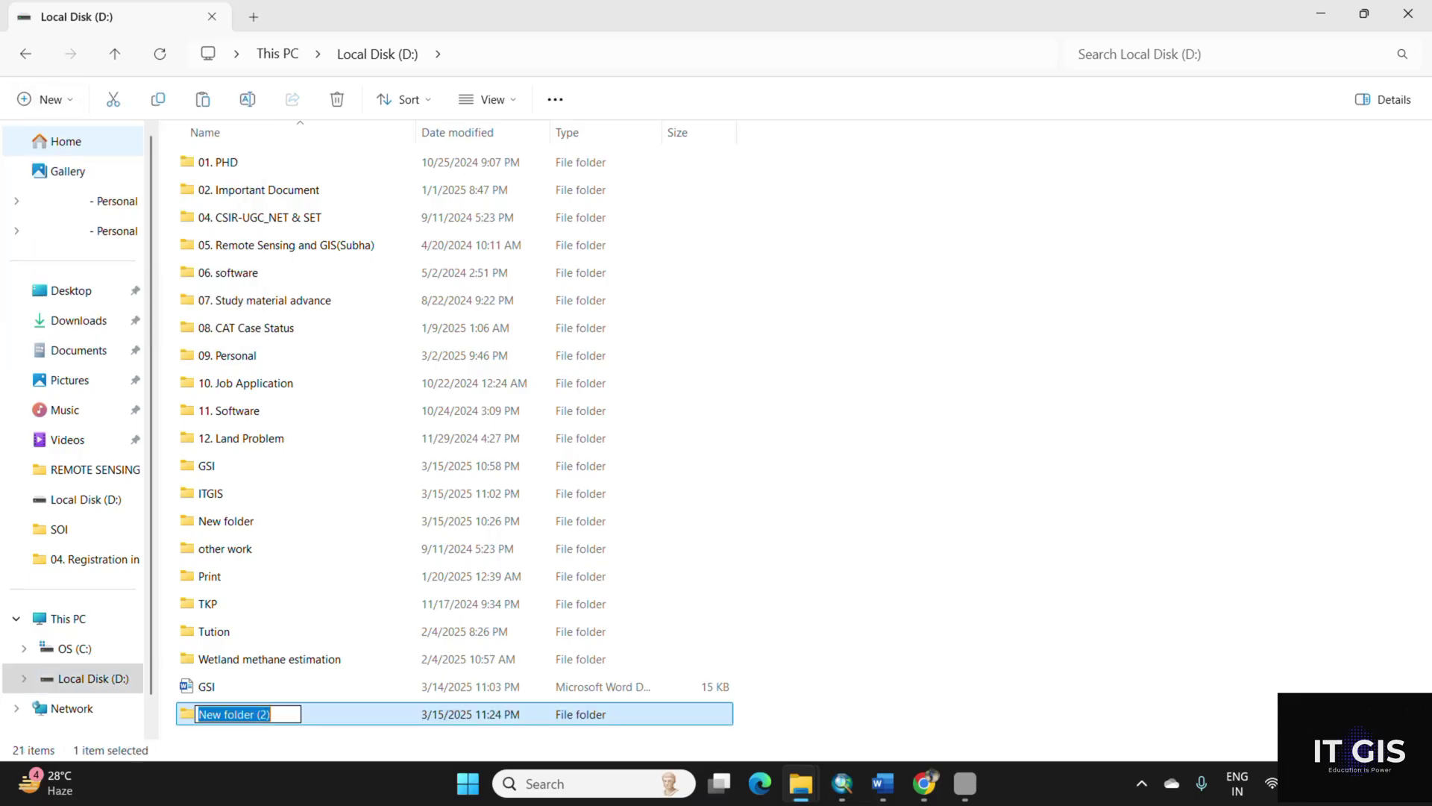
{"action": "type", "text": "Geomorphology"}
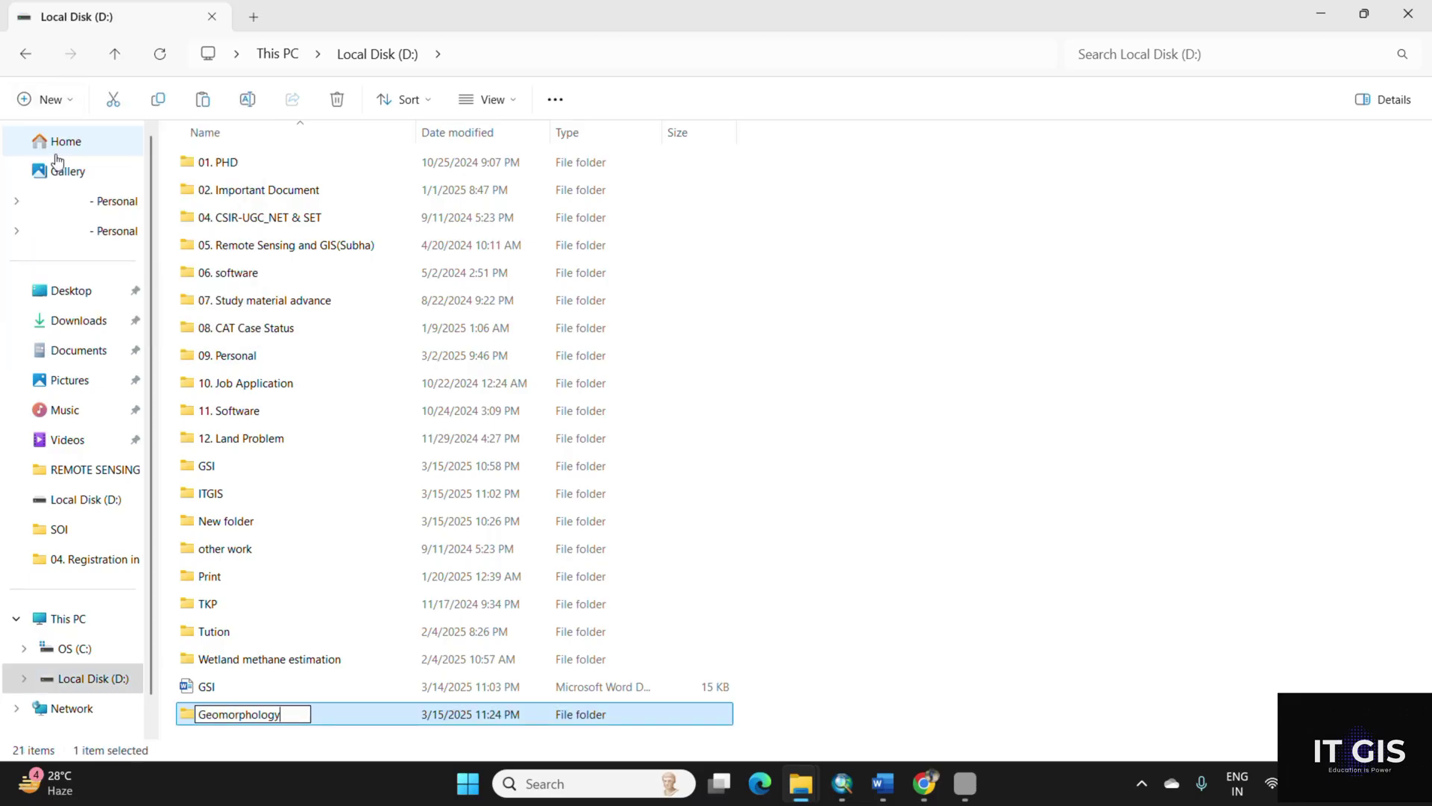
{"action": "key", "text": "Return"}
{"action": "key", "text": "Return"}
{"action": "key", "text": "ctrl+v"}
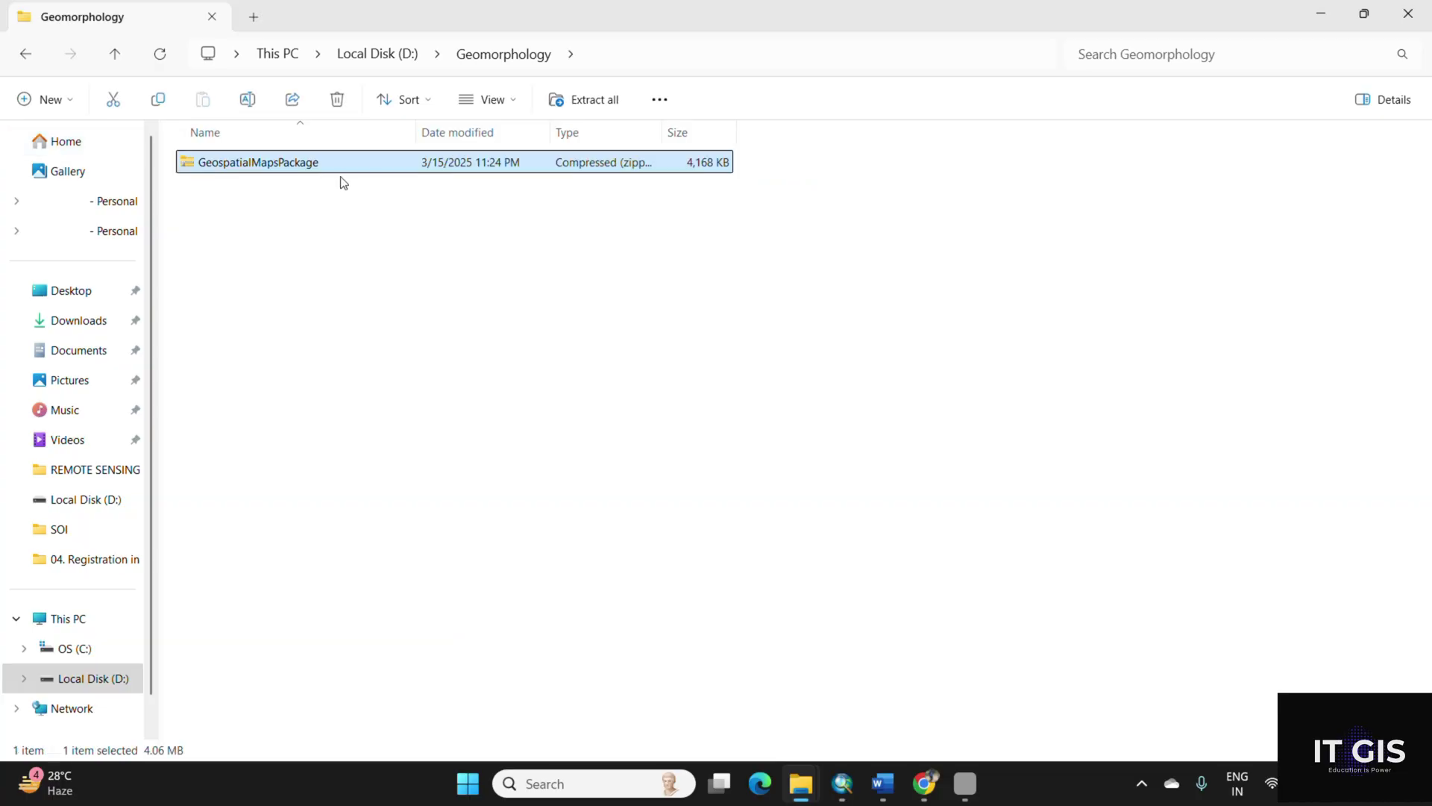
{"action": "left_click", "coordinate": [456, 245]}
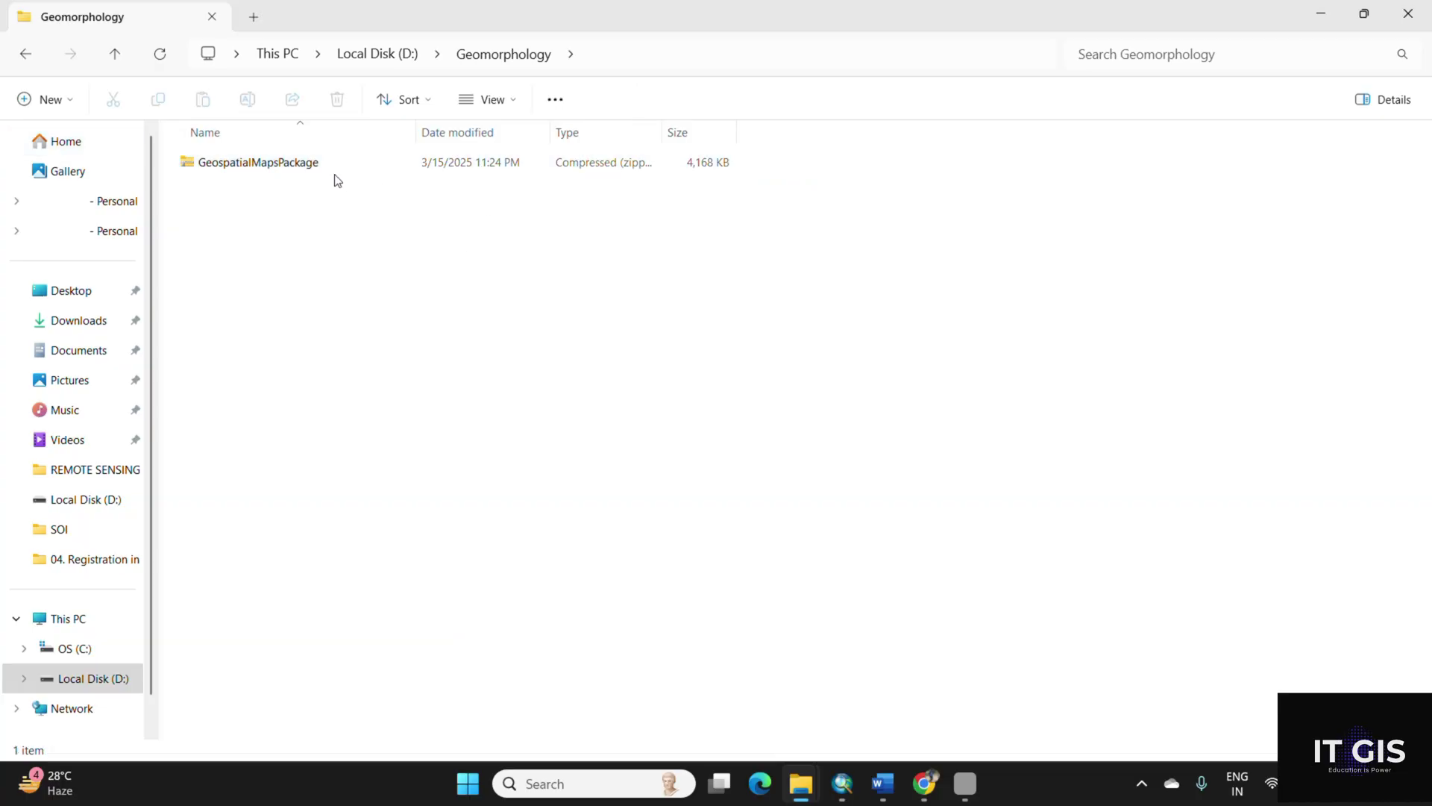
Extract the zip to GeospatialMapsPackage and drag the Geomorphology 250K shapefile into ArcMap.
{"action": "double_click", "coordinate": [665, 131]}
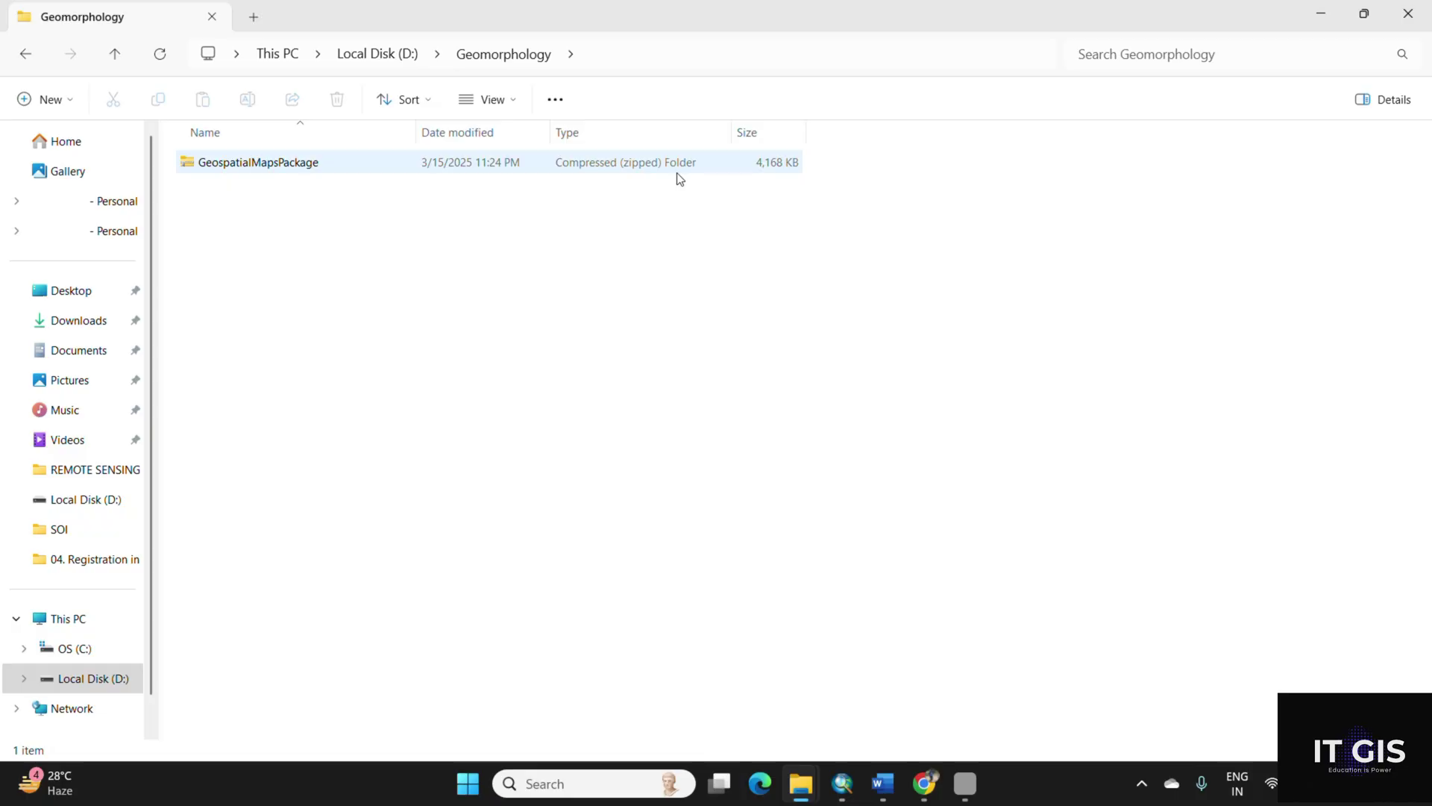
{"action": "left_click", "coordinate": [334, 156]}
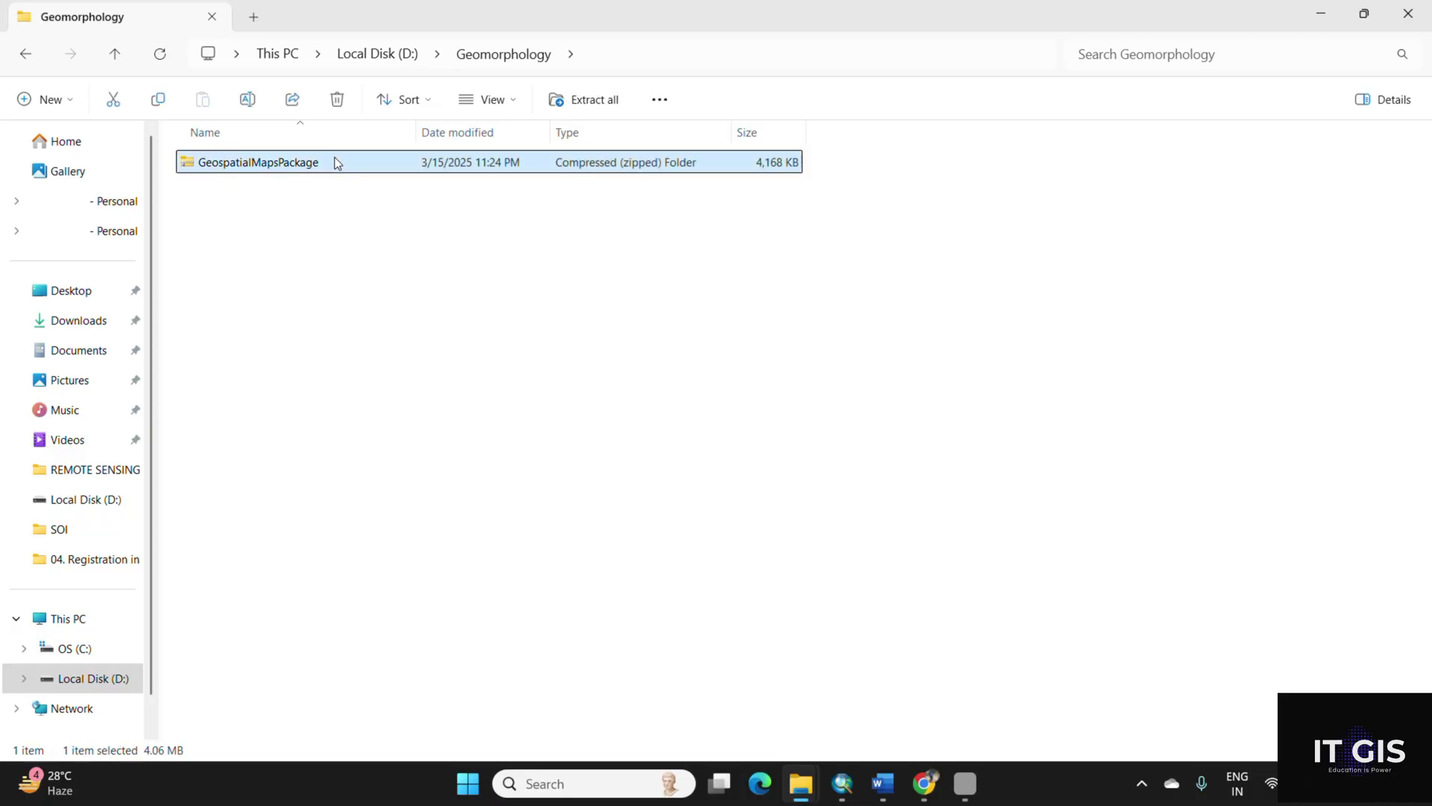
{"action": "right_click", "coordinate": [334, 156]}
{"action": "left_click", "coordinate": [449, 382]}
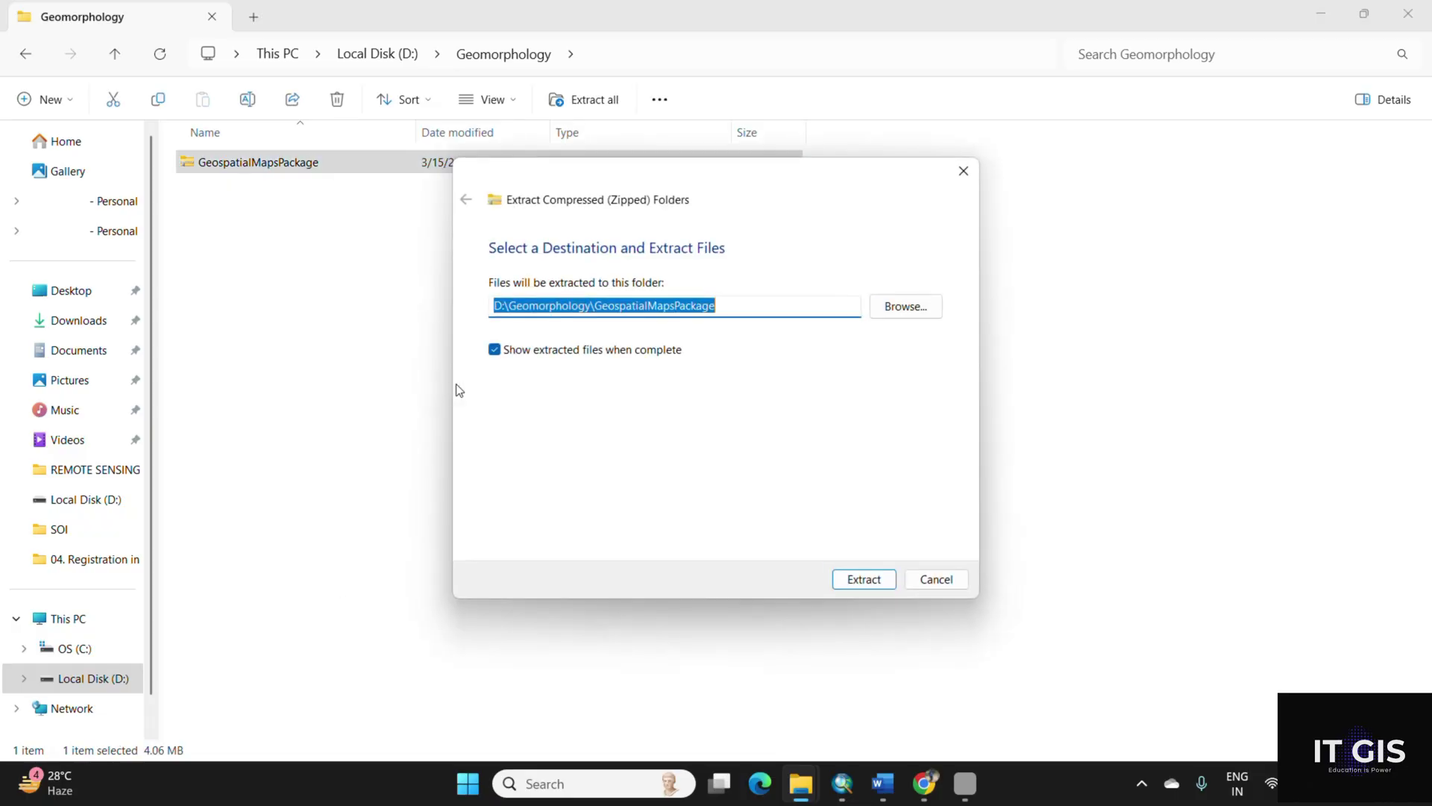
{"action": "left_click", "coordinate": [878, 583]}
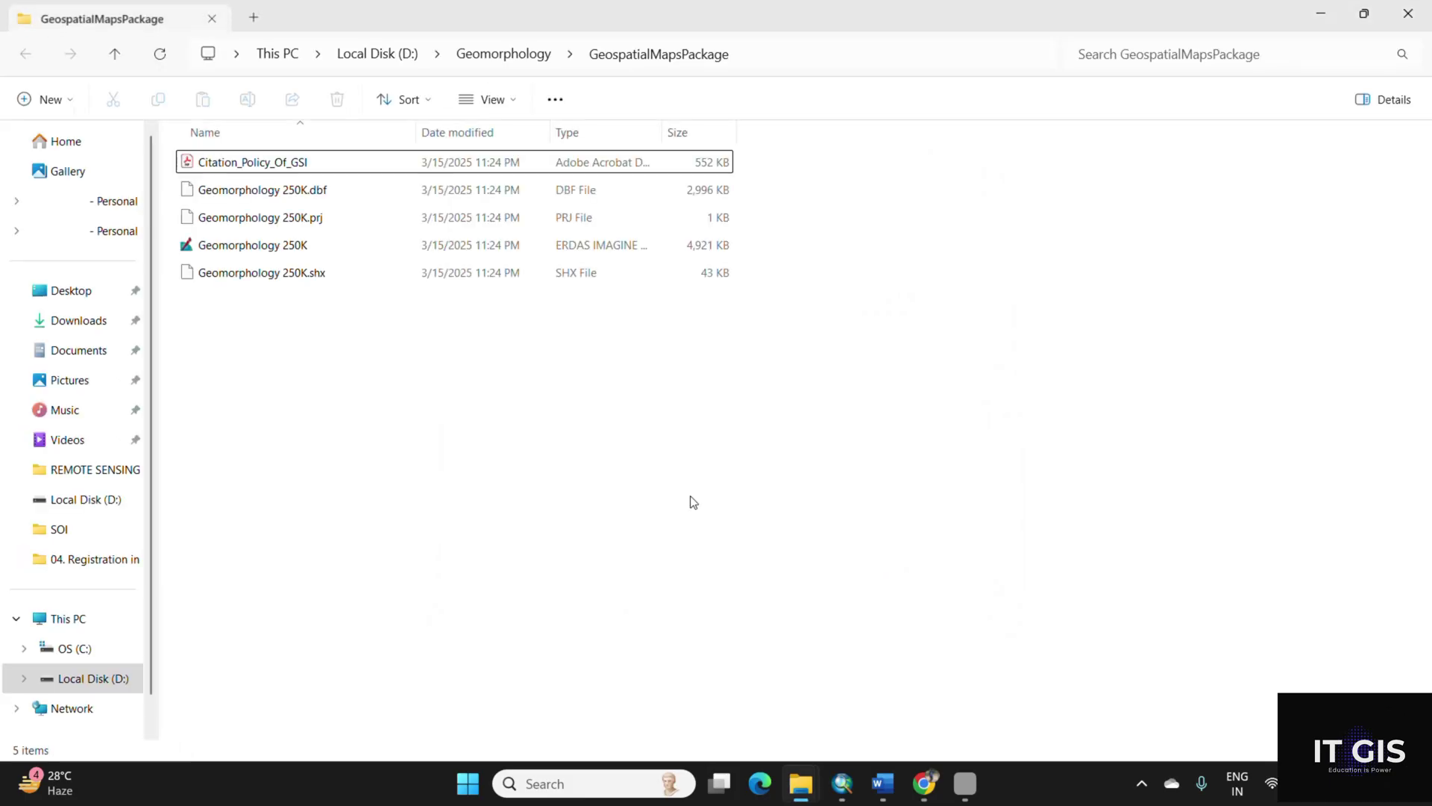
{"action": "left_click", "coordinate": [301, 247]}
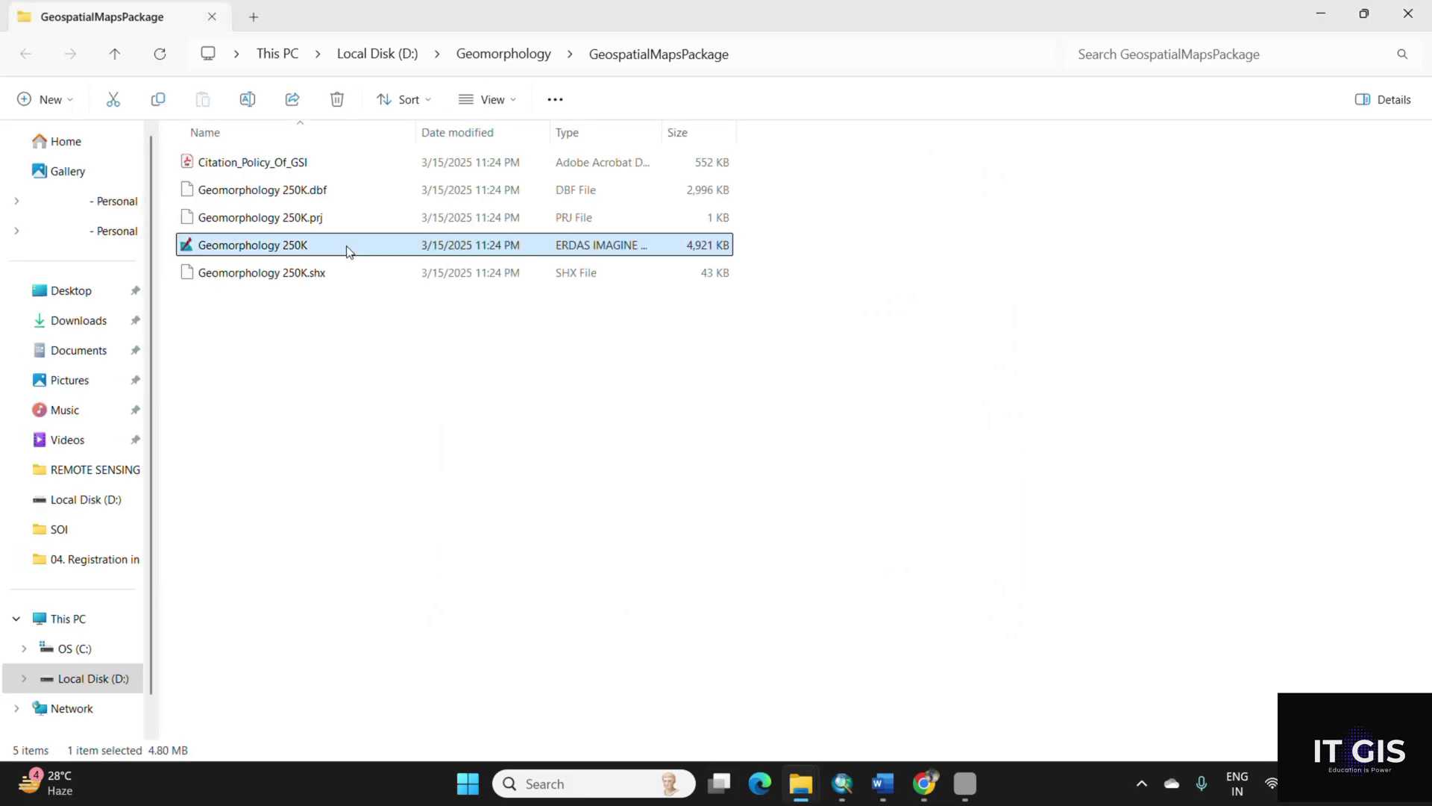
{"action": "mouse_move", "coordinate": [347, 252]}
{"action": "left_mouse_down"}
{"action": "mouse_move", "coordinate": [1048, 442]}
{"action": "mouse_move", "coordinate": [905, 679]}
{"action": "mouse_move", "coordinate": [858, 795]}
{"action": "mouse_move", "coordinate": [226, 319]}
{"action": "left_mouse_up"}
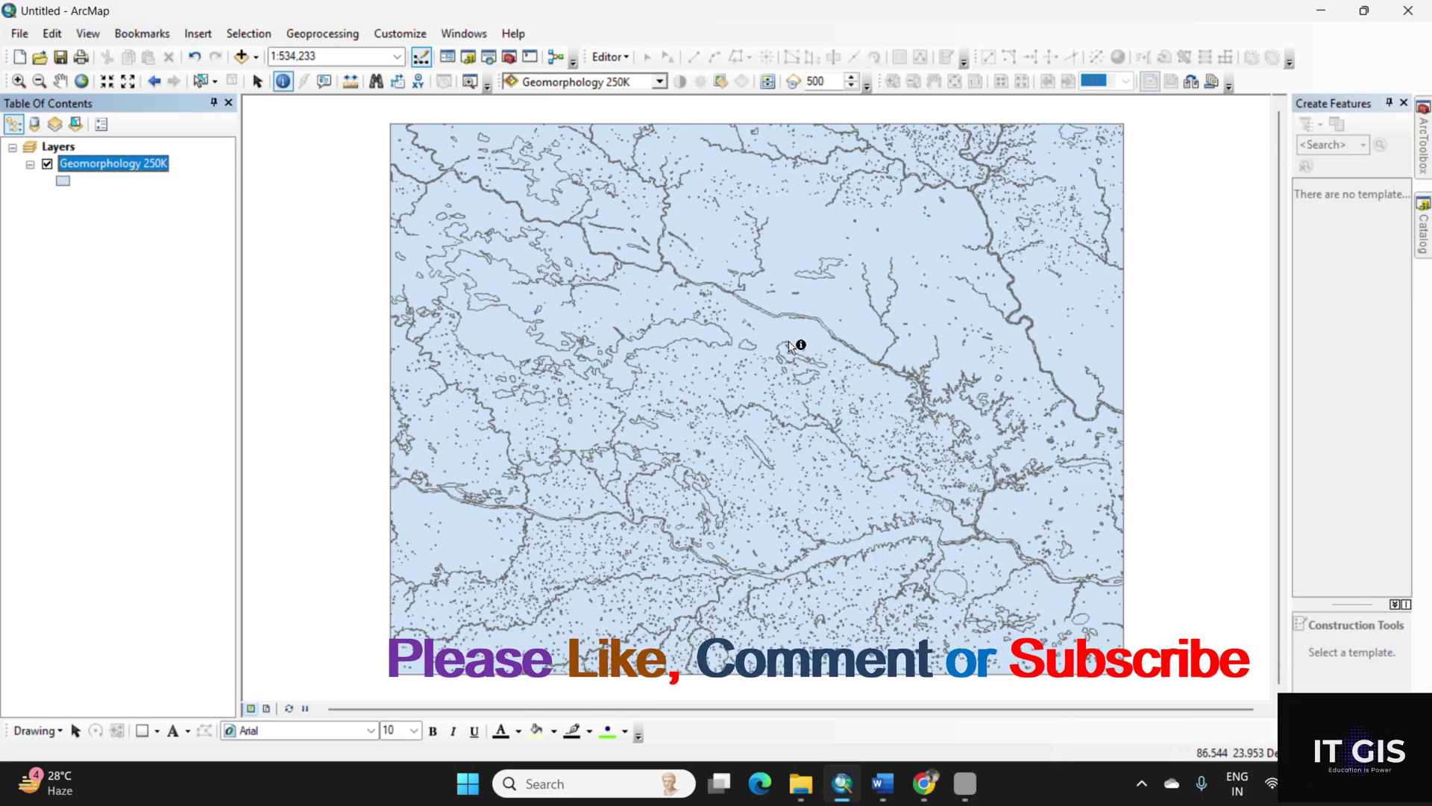
View the Geomorphology 250K layer's attribute table, then close it.
{"action": "right_click", "coordinate": [99, 165]}
{"action": "left_click", "coordinate": [138, 218]}
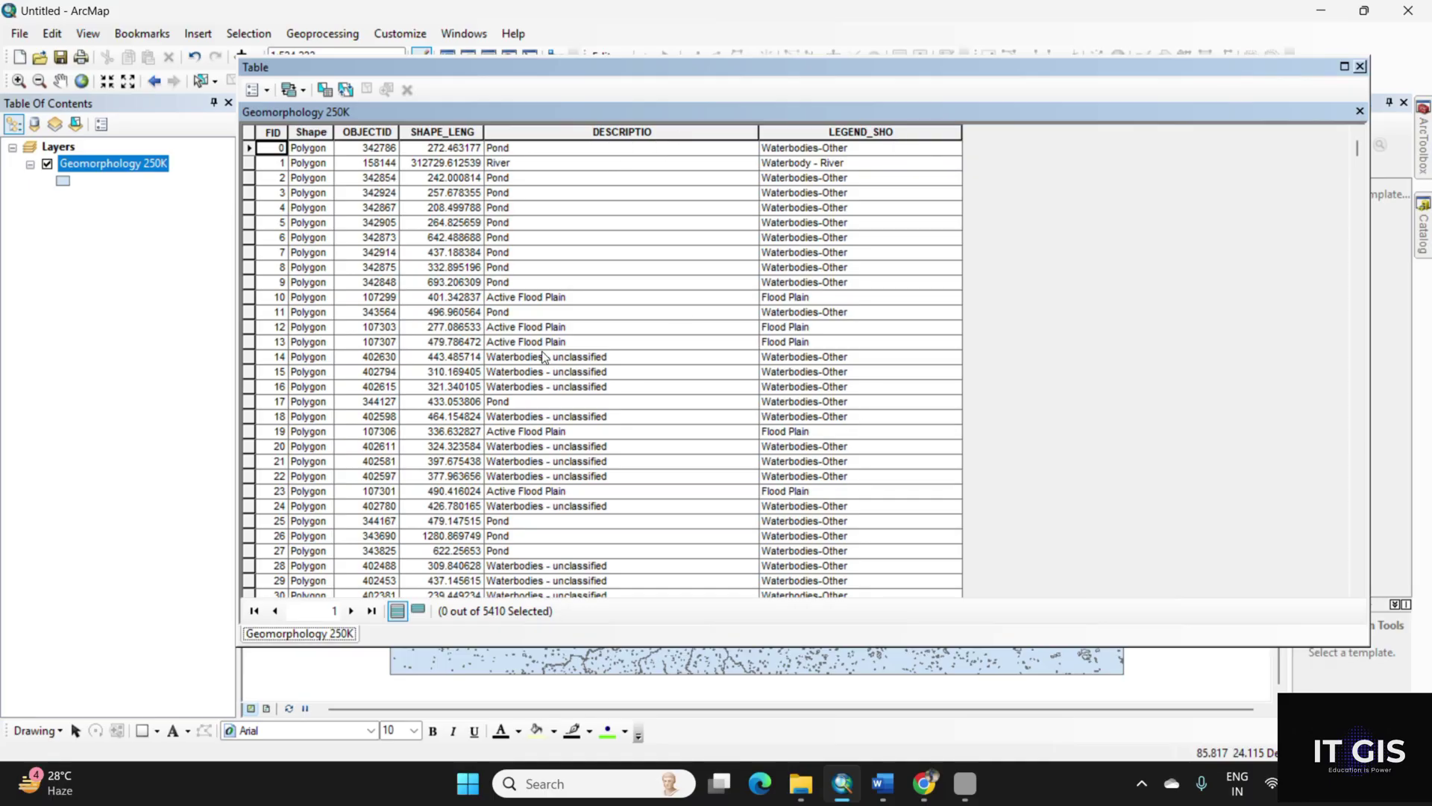
{"action": "left_click", "coordinate": [1359, 66]}
Symbolize the layer by unique DESCRIPTIO values, adding all categories like Pond, River and Active Flood Plain.
{"action": "right_click", "coordinate": [152, 166]}
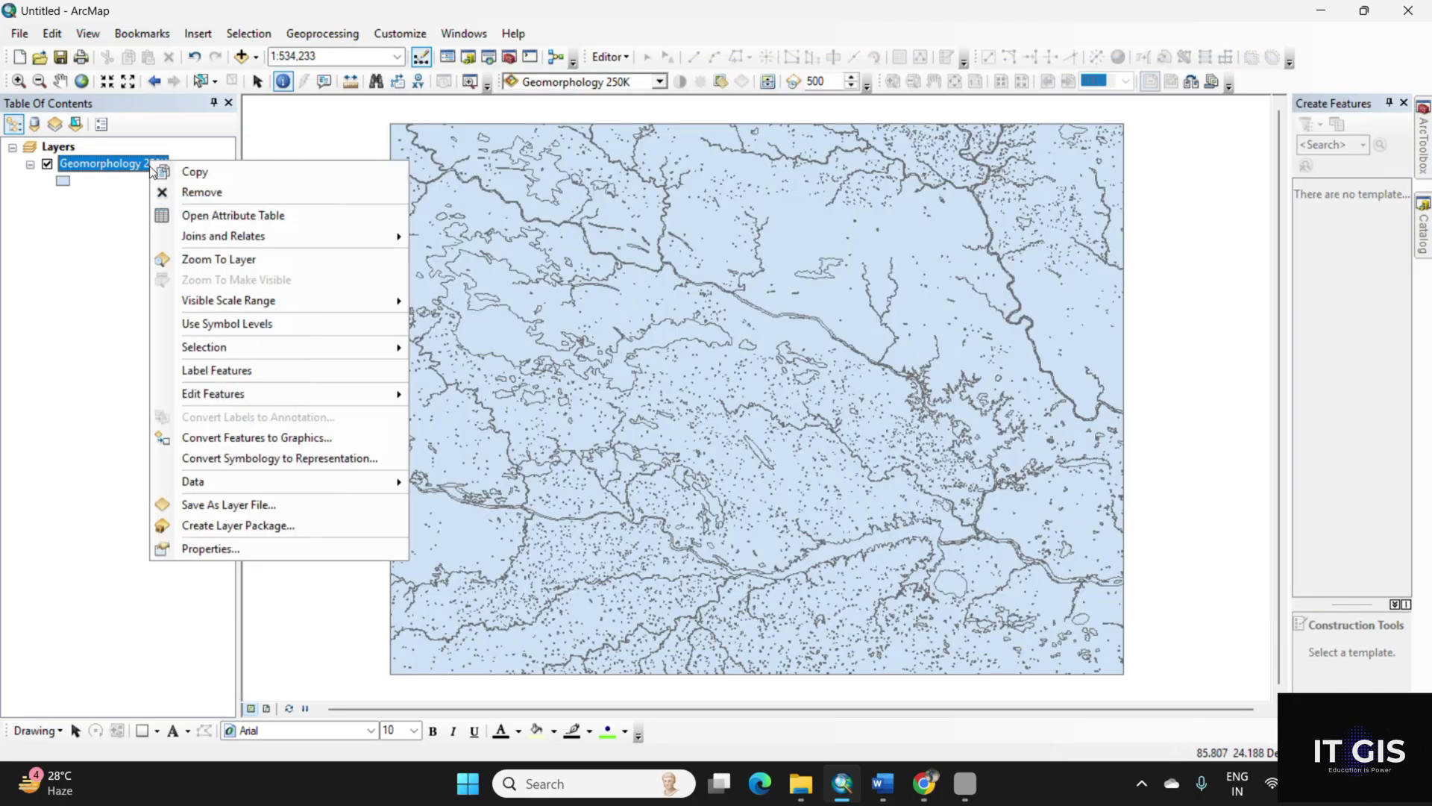
{"action": "left_click", "coordinate": [221, 547]}
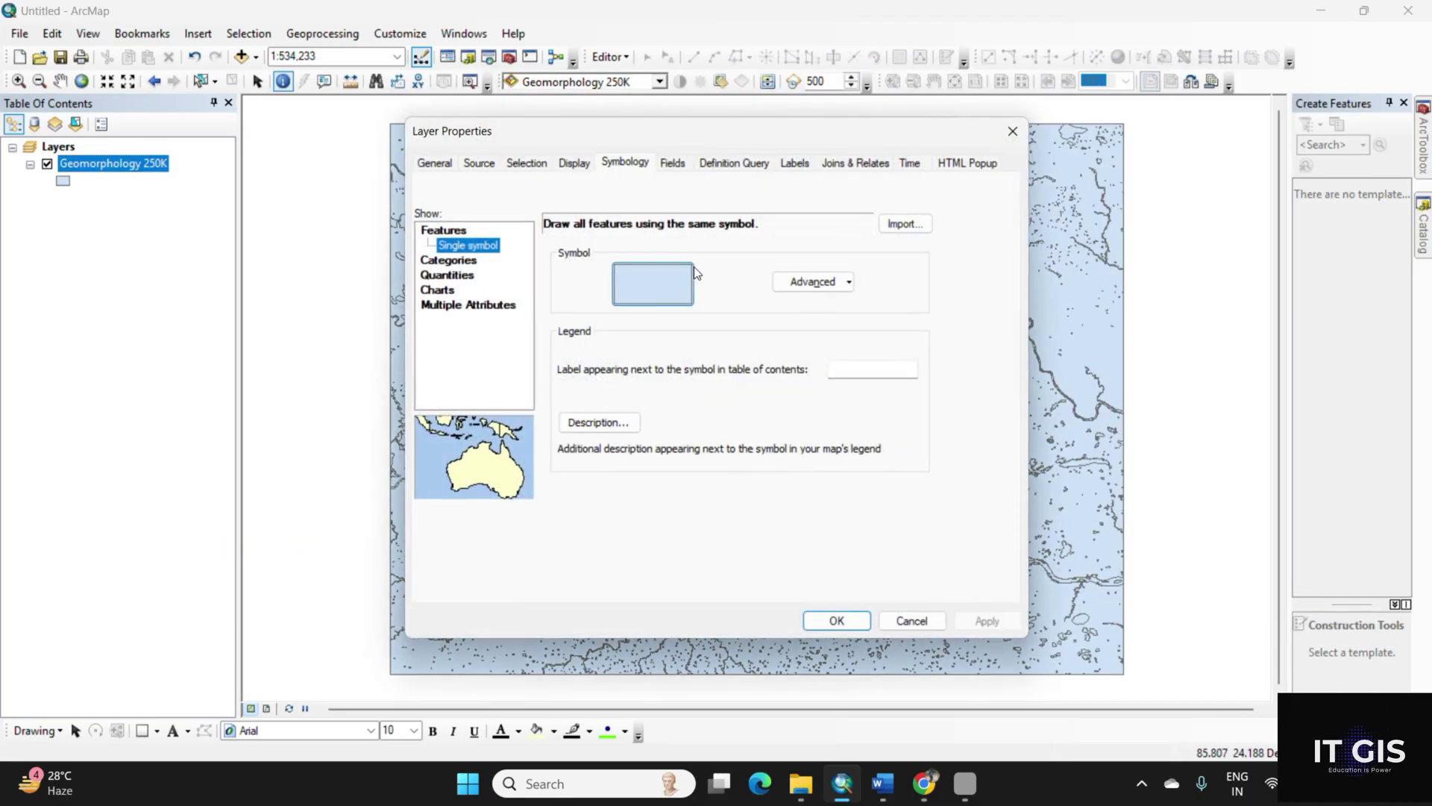
{"action": "left_click", "coordinate": [441, 259]}
{"action": "left_click", "coordinate": [598, 265]}
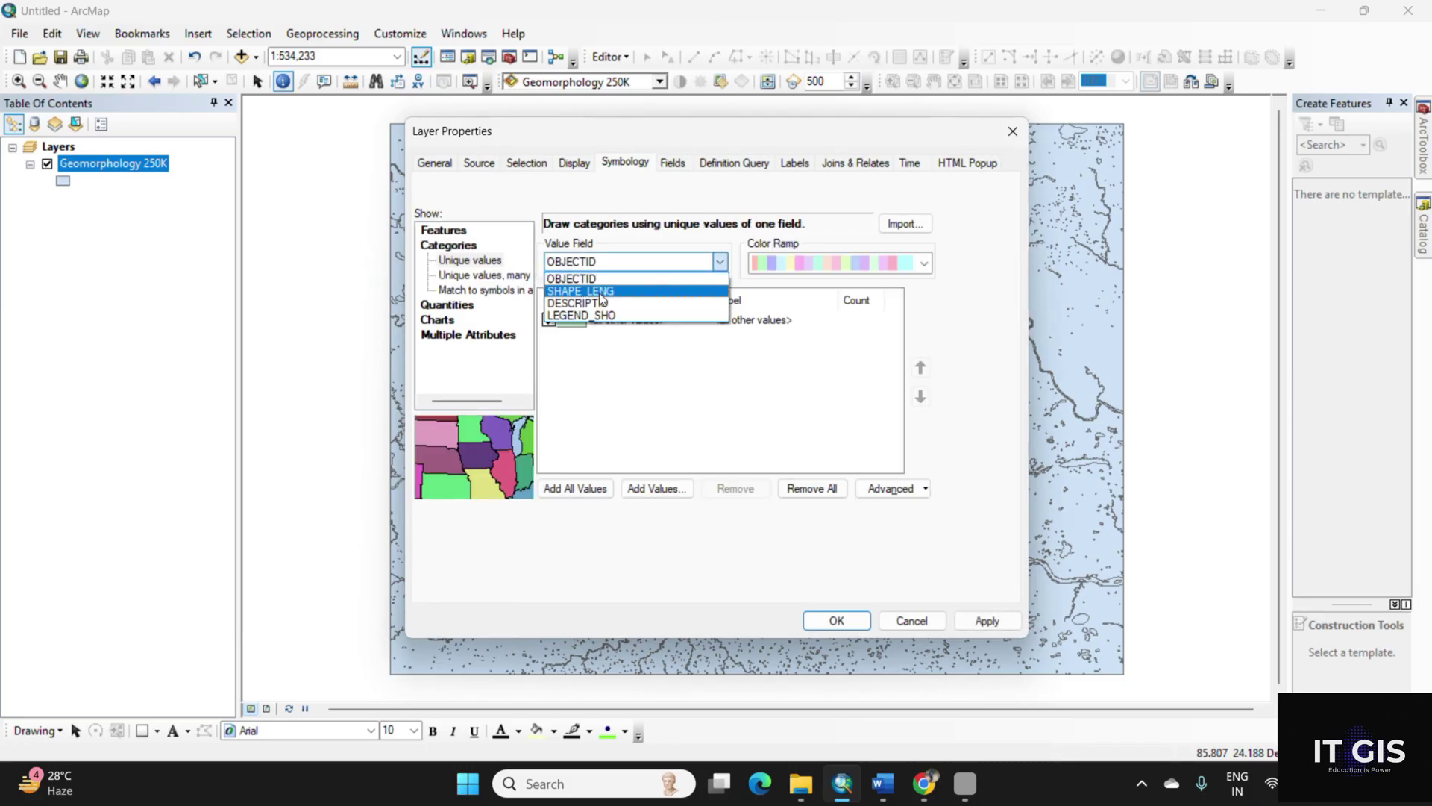
{"action": "left_click", "coordinate": [598, 293]}
{"action": "left_click", "coordinate": [563, 485]}
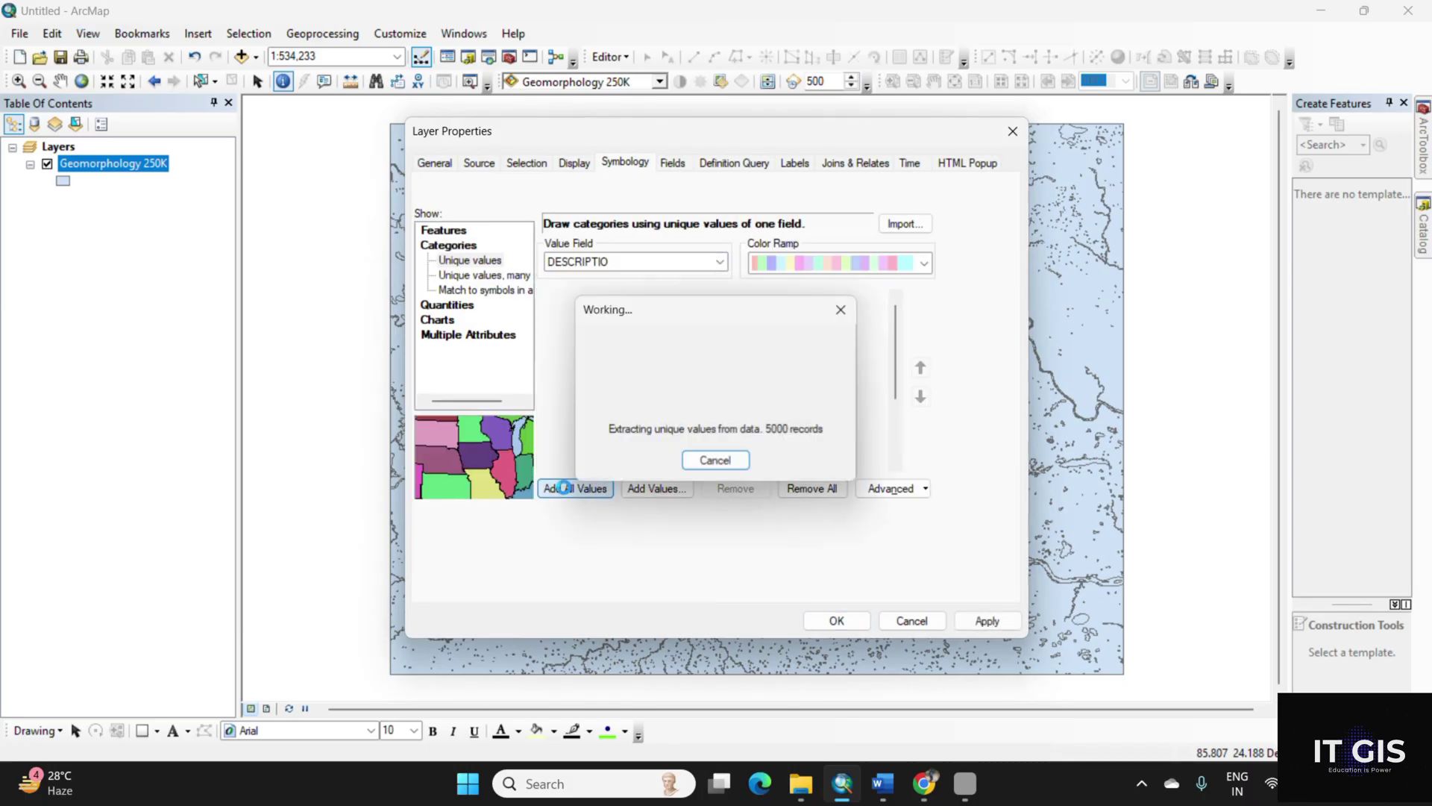
{"action": "left_click", "coordinate": [986, 622]}
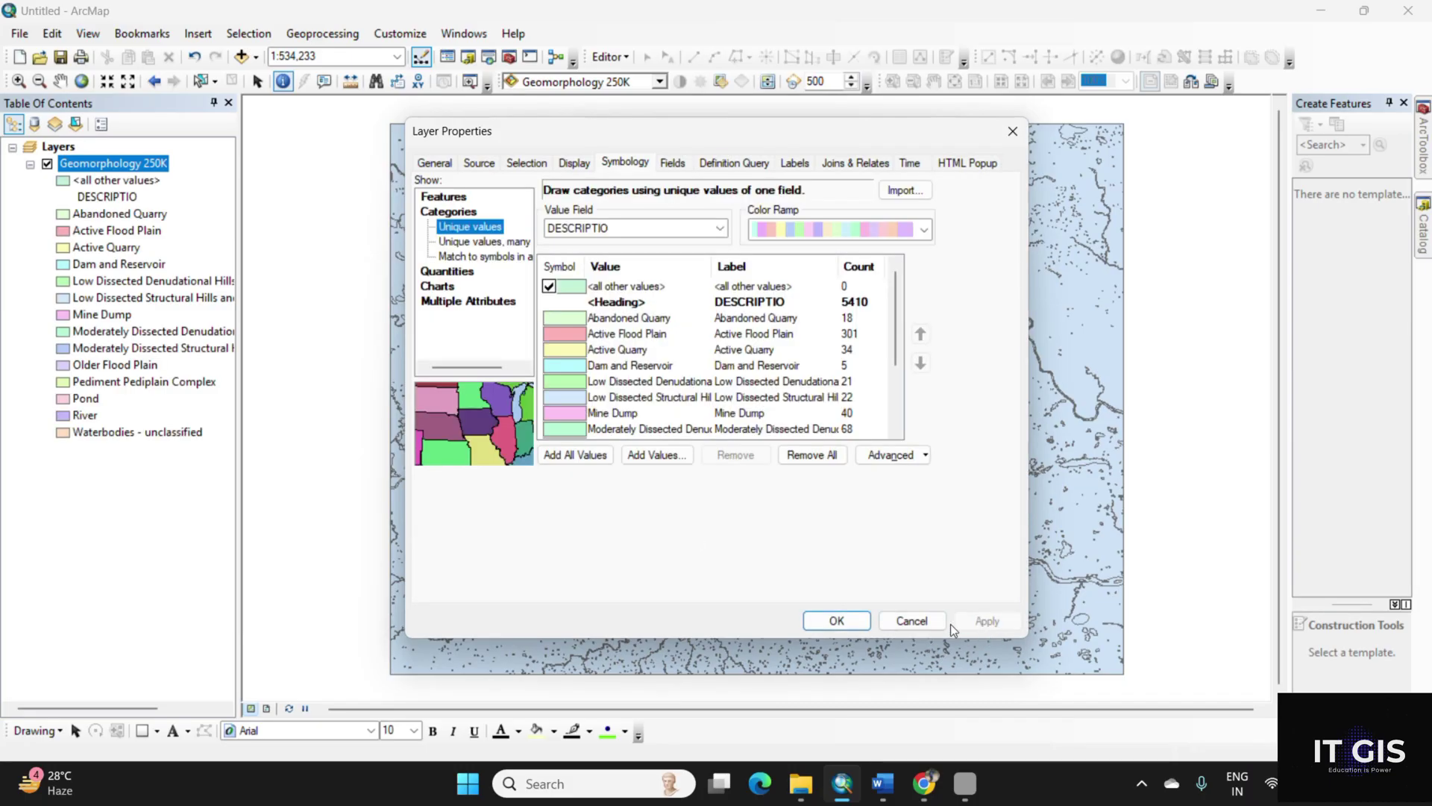
{"action": "left_click", "coordinate": [834, 621]}
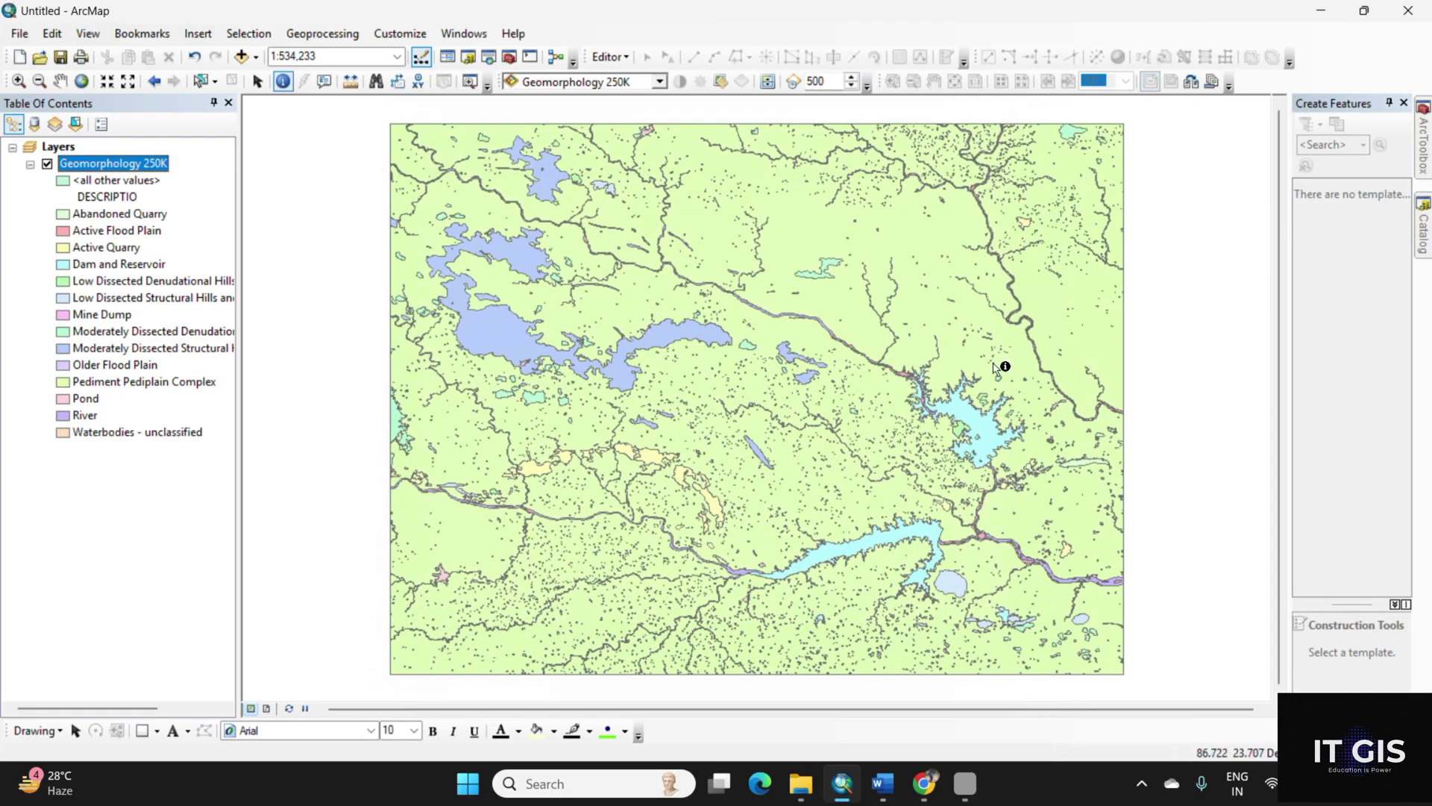
{"action": "scroll", "coordinate": [623, 458], "scroll_direction": "up", "scroll_amount": 1}
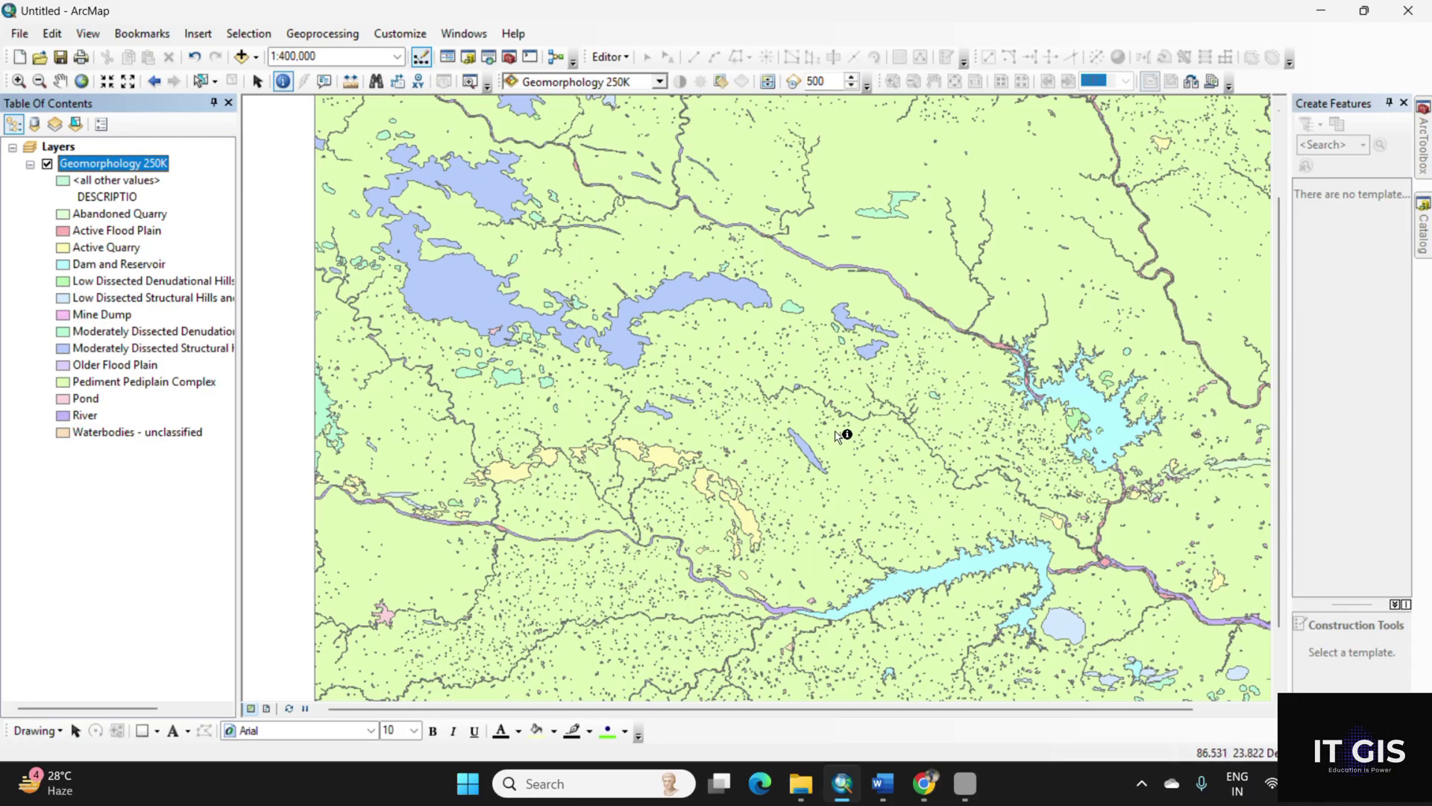
{"action": "scroll", "coordinate": [840, 432], "scroll_direction": "down", "scroll_amount": 2}
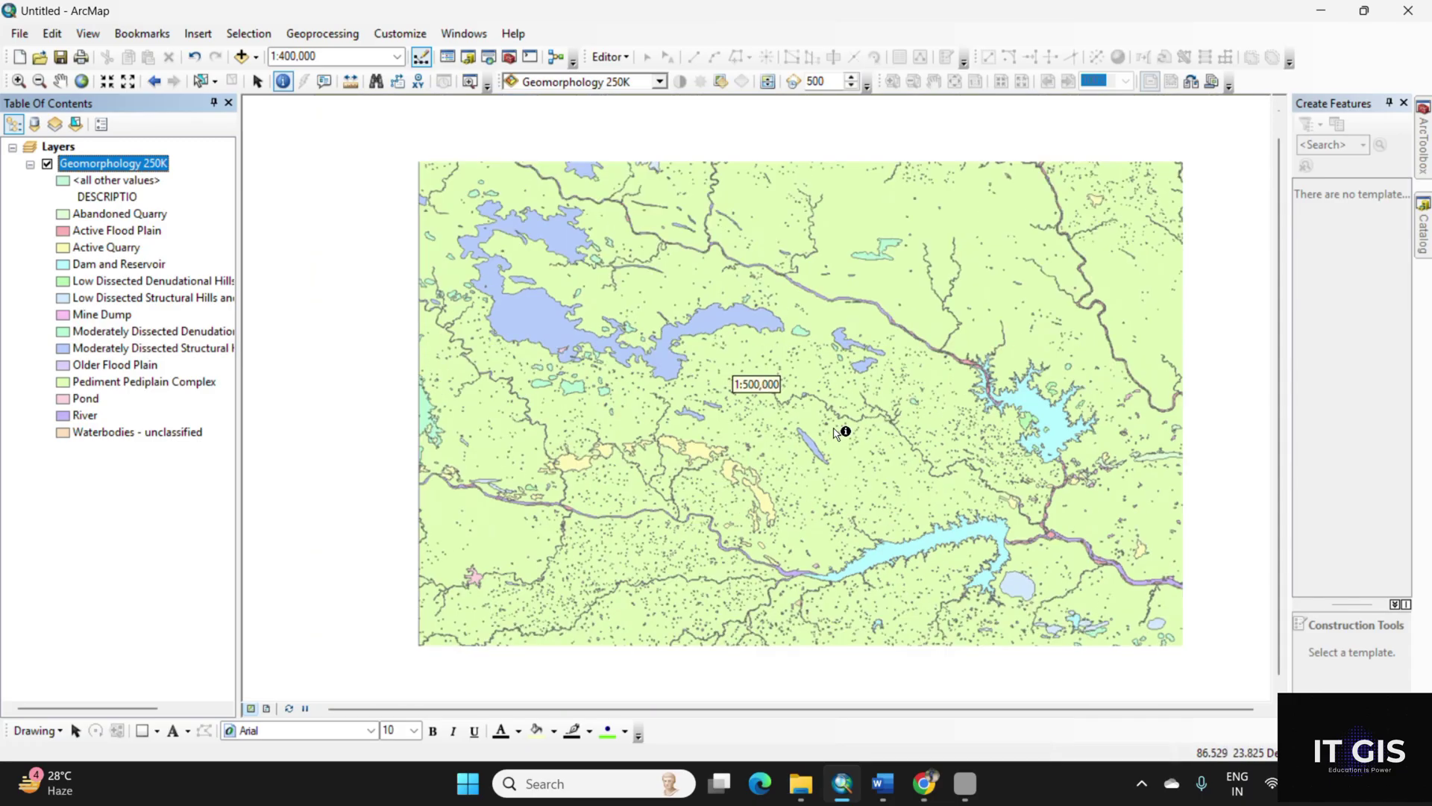